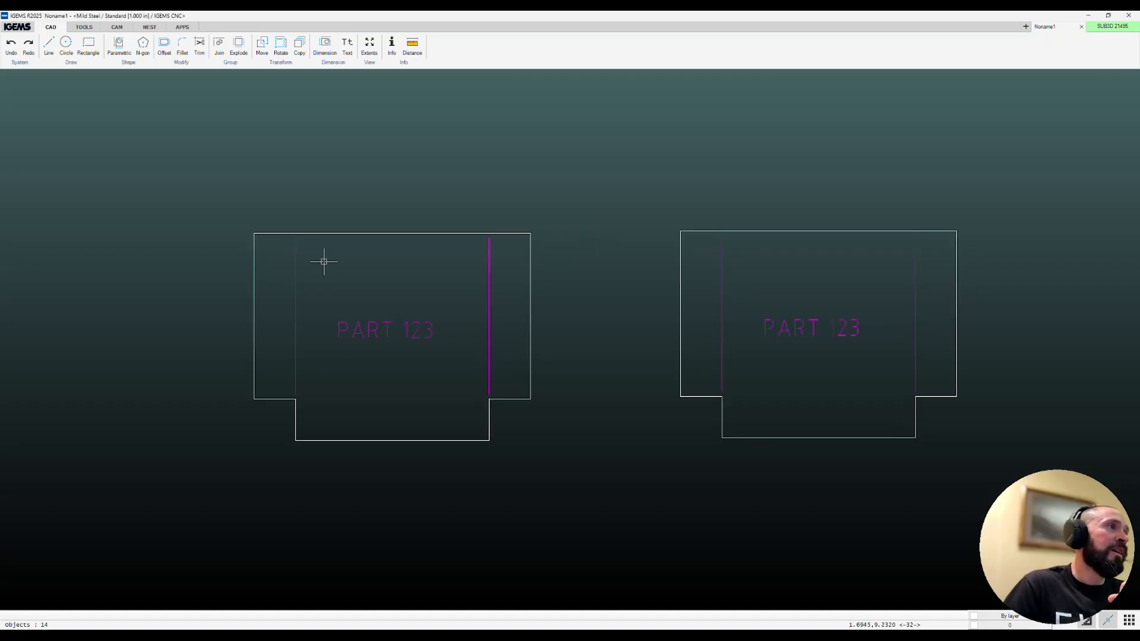
Step: Begin creating a part from the complete left-hand PART 123 drawing
scroll(601, 222, "up", 3)
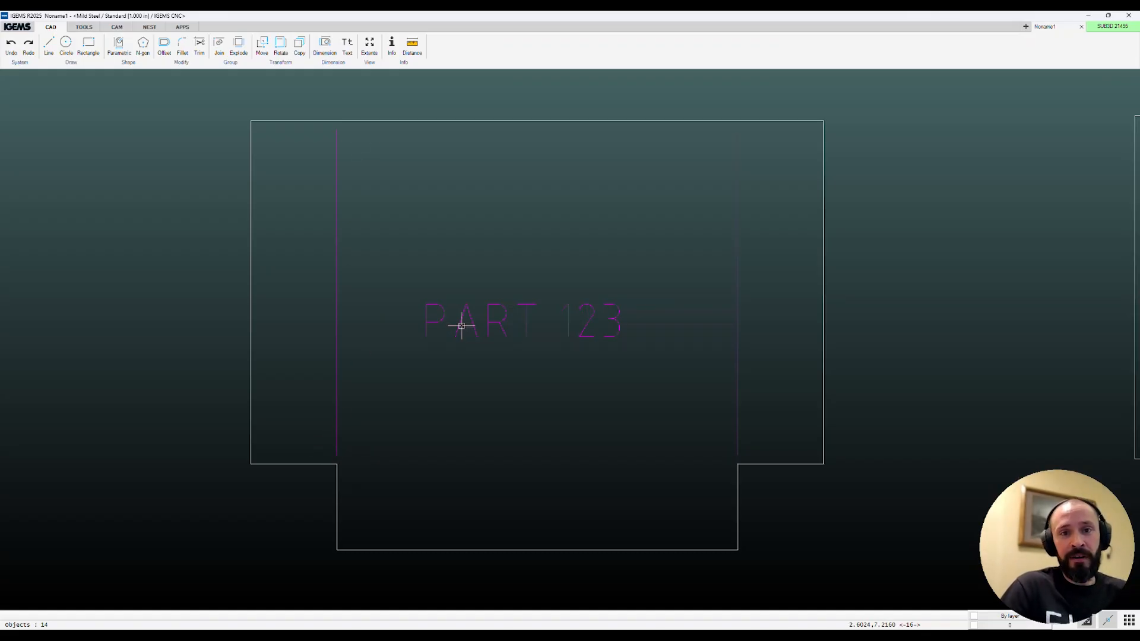
left_click(118, 28)
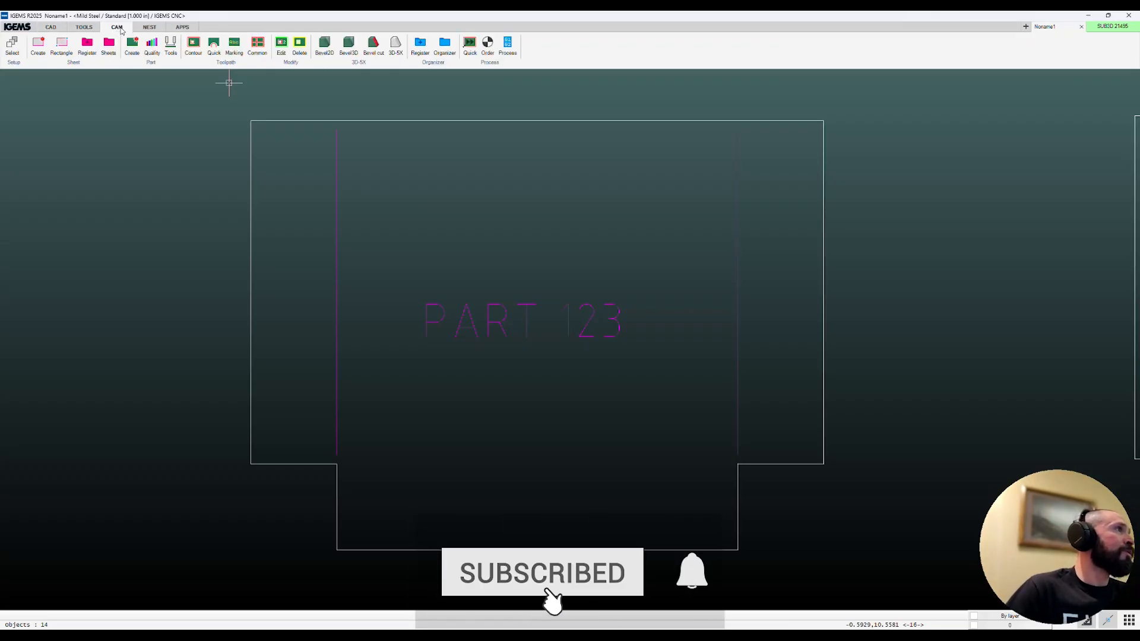
left_click(132, 46)
left_click(161, 93)
scroll(542, 386, "down", 3)
left_click(743, 516)
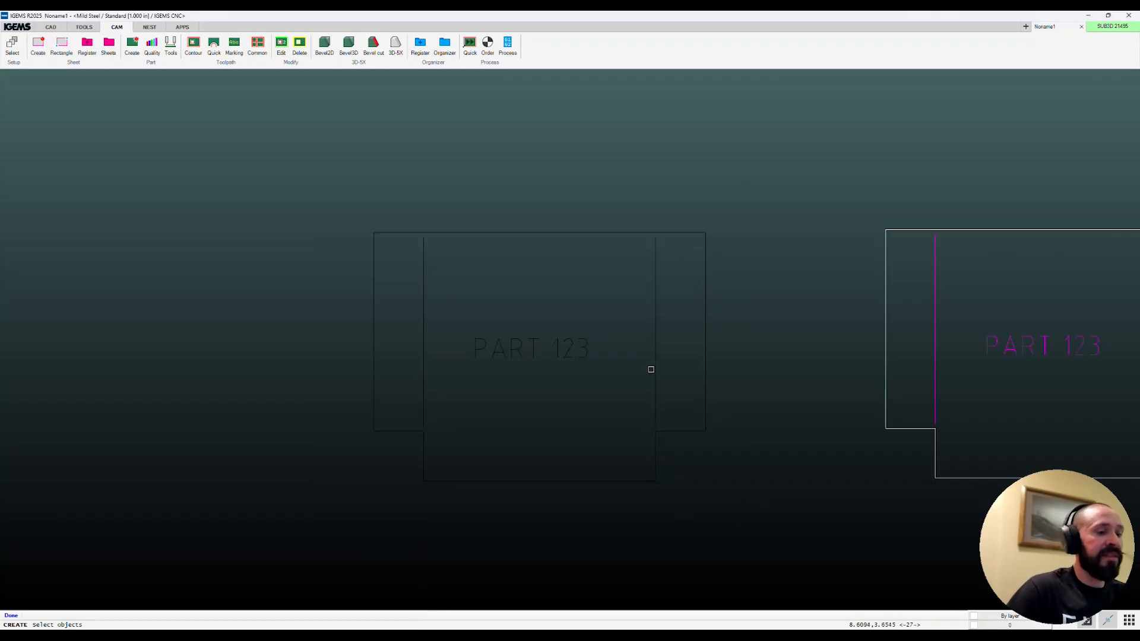
right_click(646, 364)
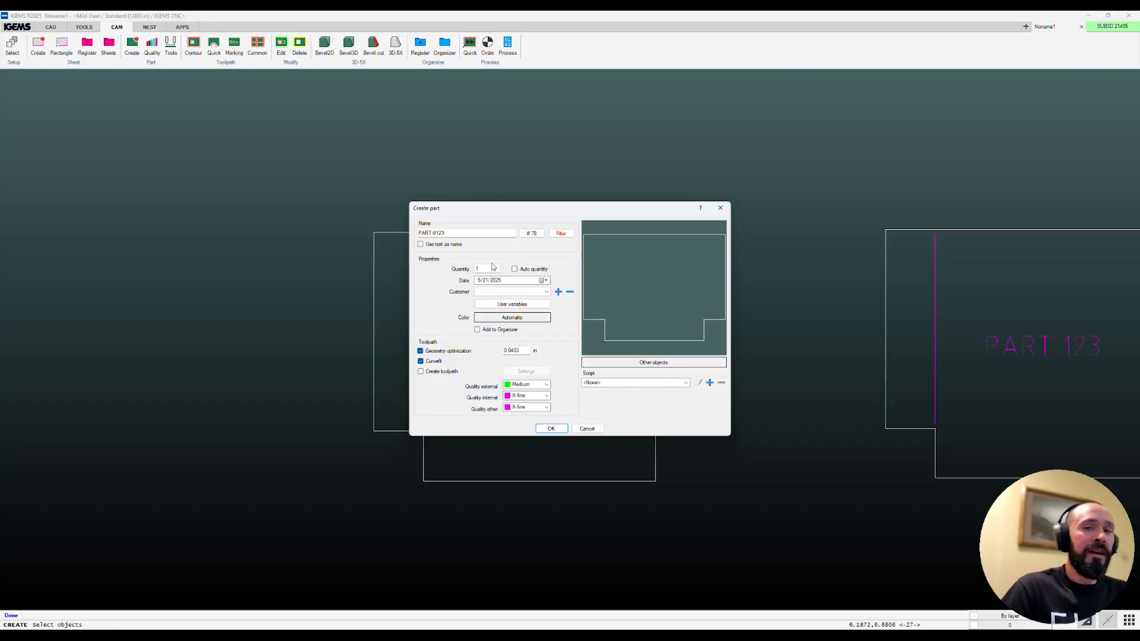
Step: Include the bend lines and PART 123 text as other objects in the left-hand part and create it
left_click(635, 367)
left_click_drag(316, 157, 781, 526)
left_click(781, 526)
right_click(747, 475)
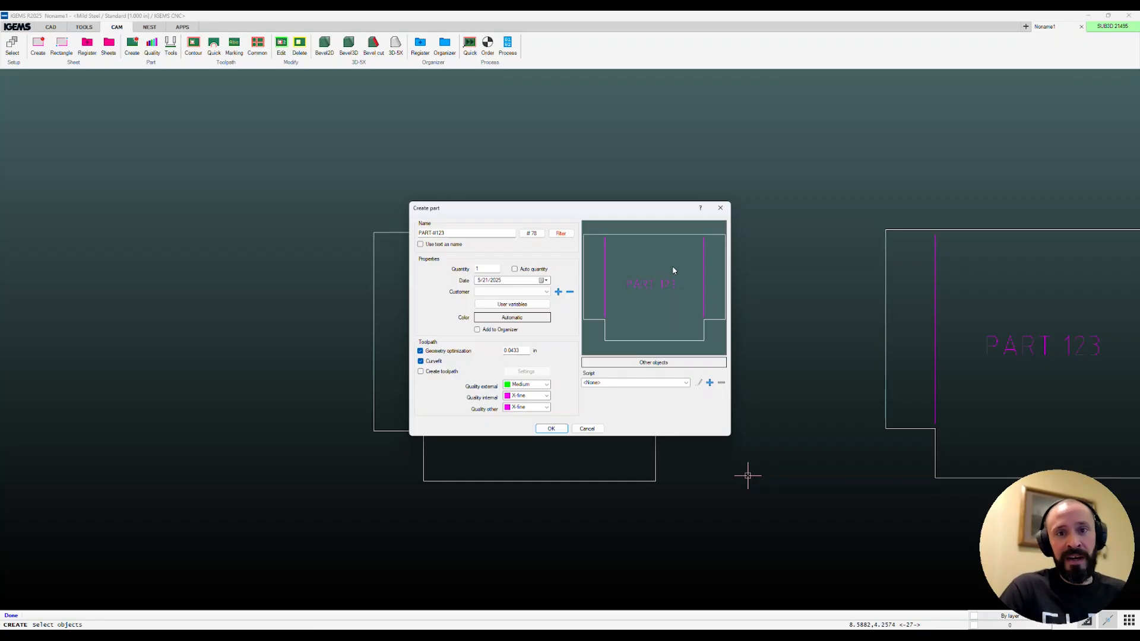
left_click(551, 428)
scroll(628, 337, "down", 1)
middle_click_drag(761, 332, 659, 324)
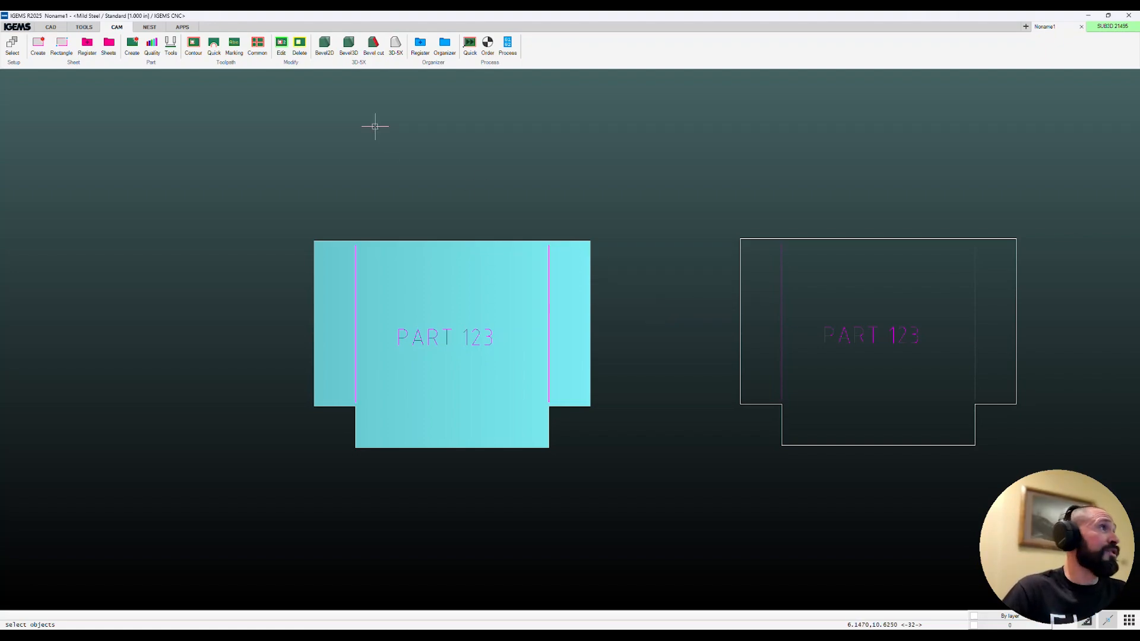
Step: Create a second part from the right-hand drawing without including its bend lines and text as other objects
left_click(132, 45)
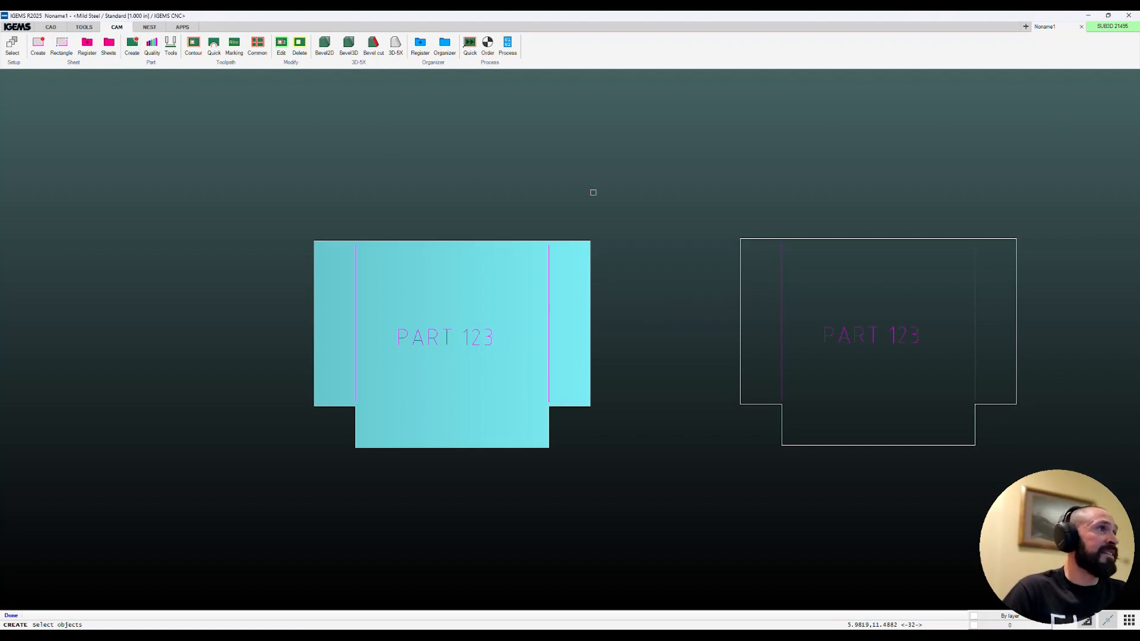
left_click_drag(671, 166, 1083, 467)
key("Return")
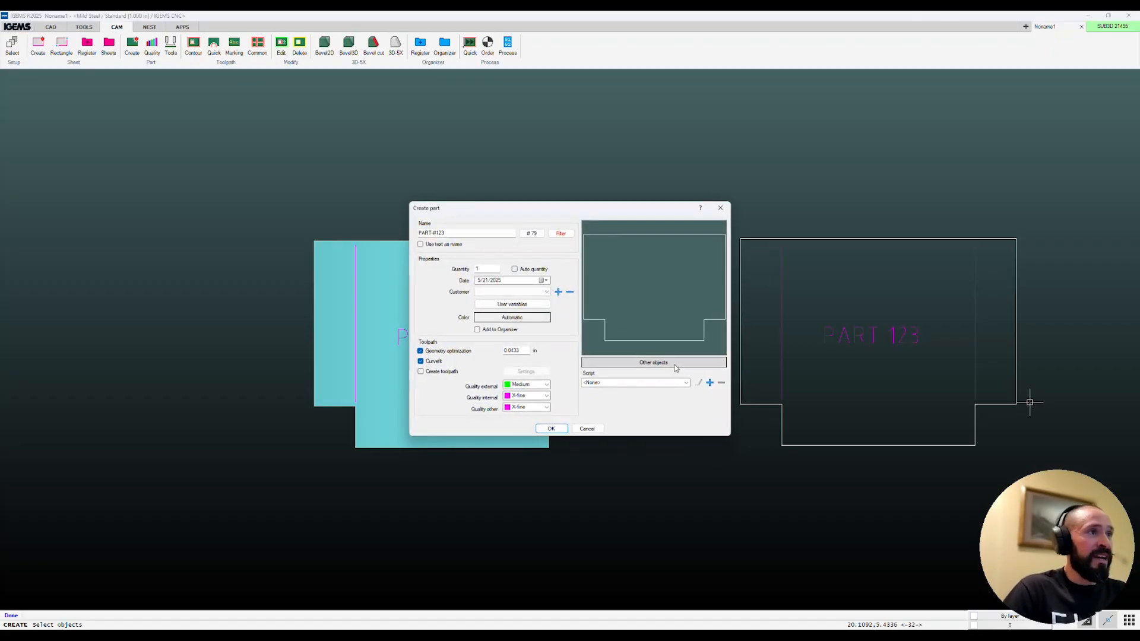
left_click(553, 432)
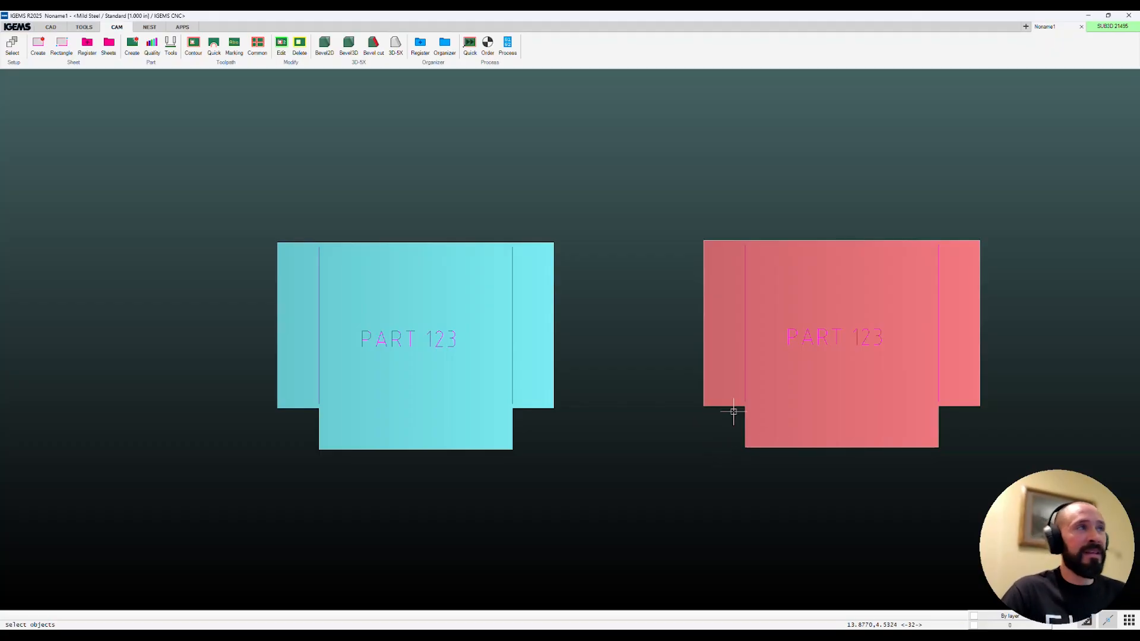
Step: Attach the bend lines and PART 123 text to the right-hand part with the Add other objects command
left_click(153, 65)
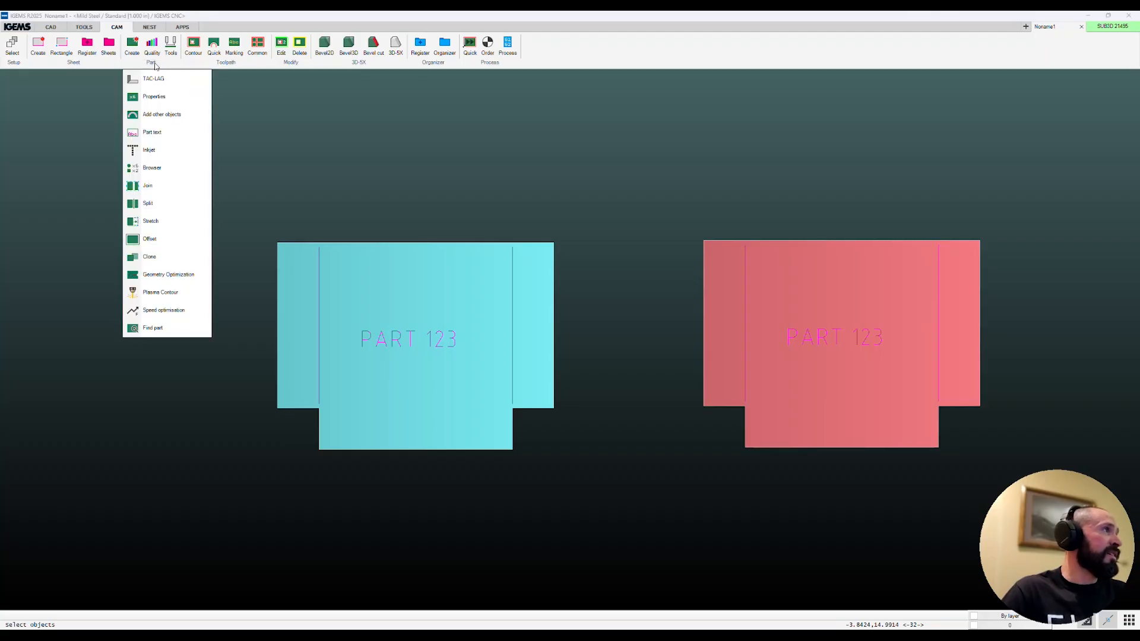
left_click(162, 117)
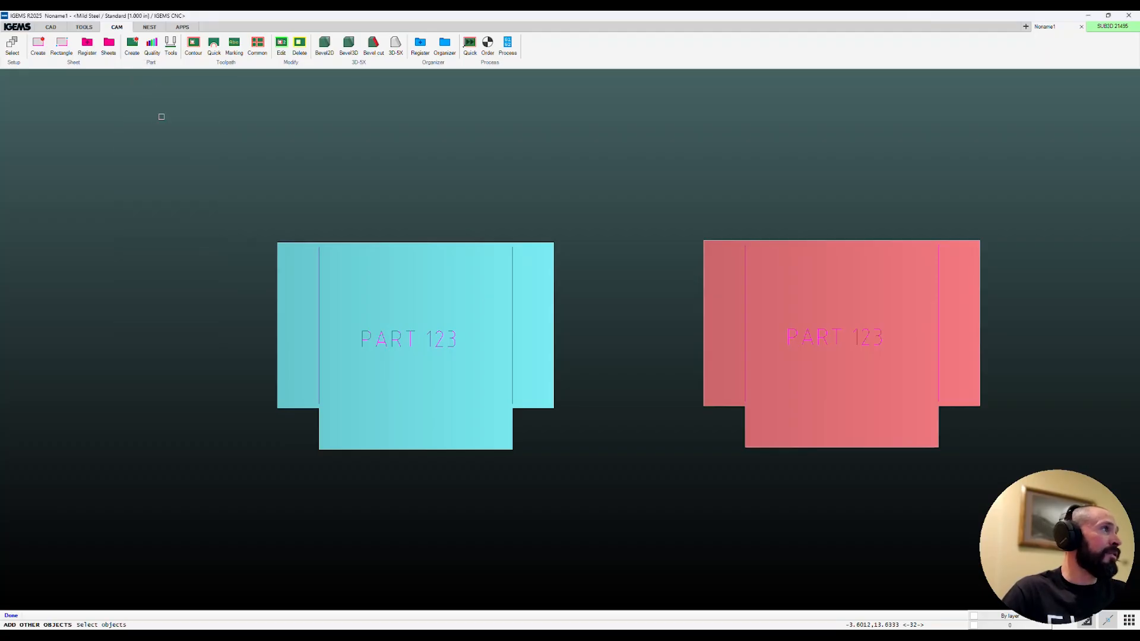
left_click_drag(668, 206, 998, 457)
key("Return")
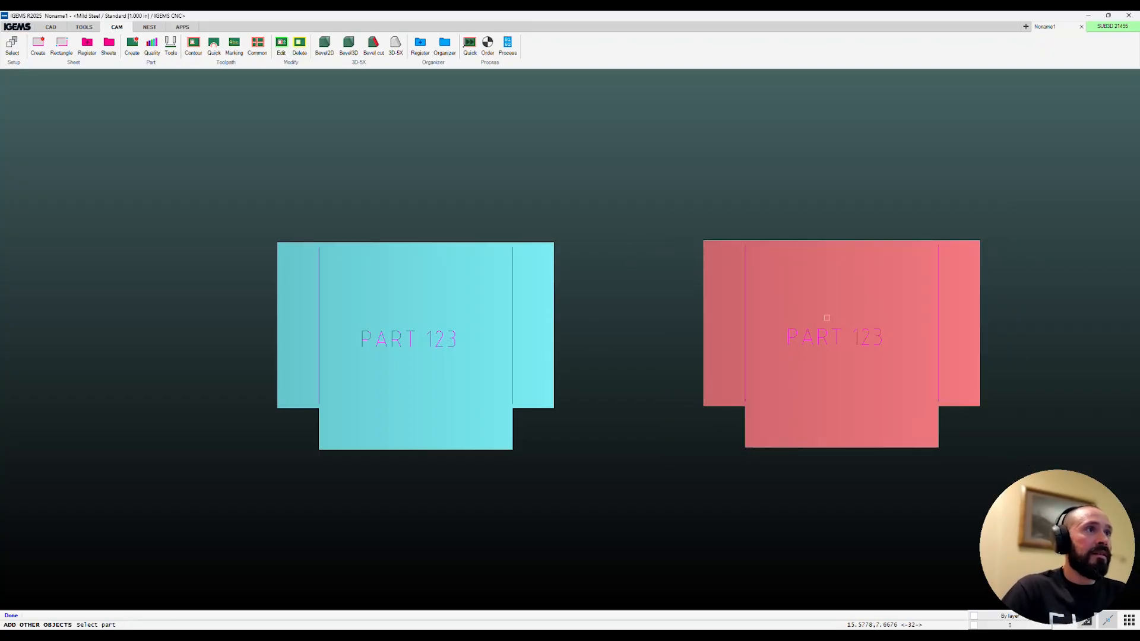
left_click_drag(1001, 448, 646, 209)
right_click(652, 213)
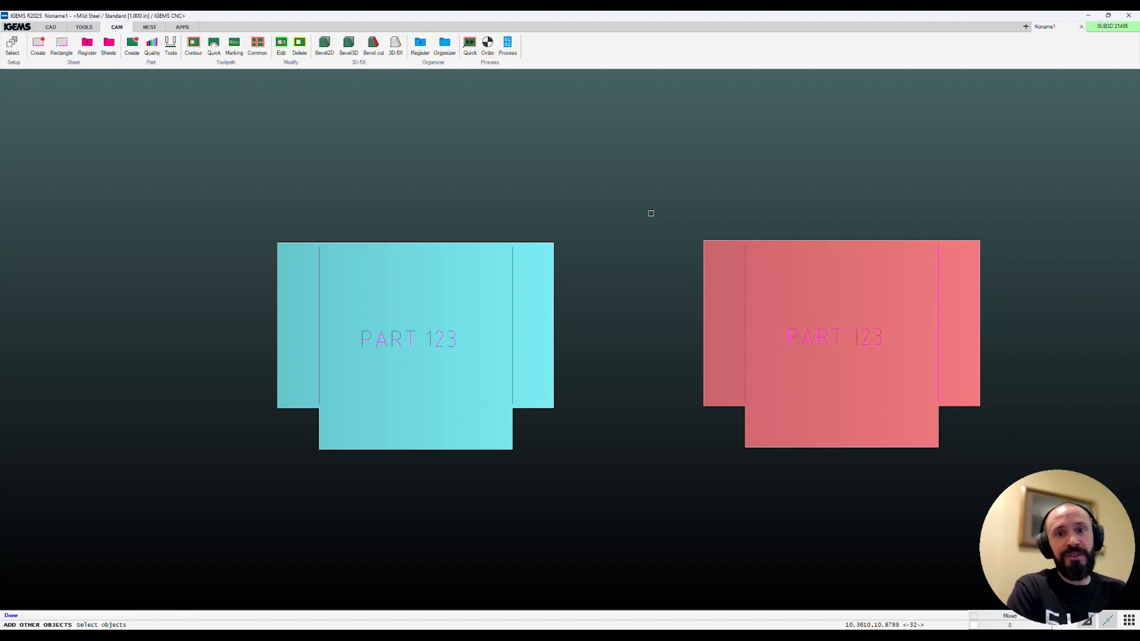
right_click(605, 262)
Step: Add a single external contour toolpath with the DYNAMIC lead around the left-hand part, starting at its upper-right corner
middle_click_drag(446, 254, 659, 219)
scroll(734, 206, "up", 3)
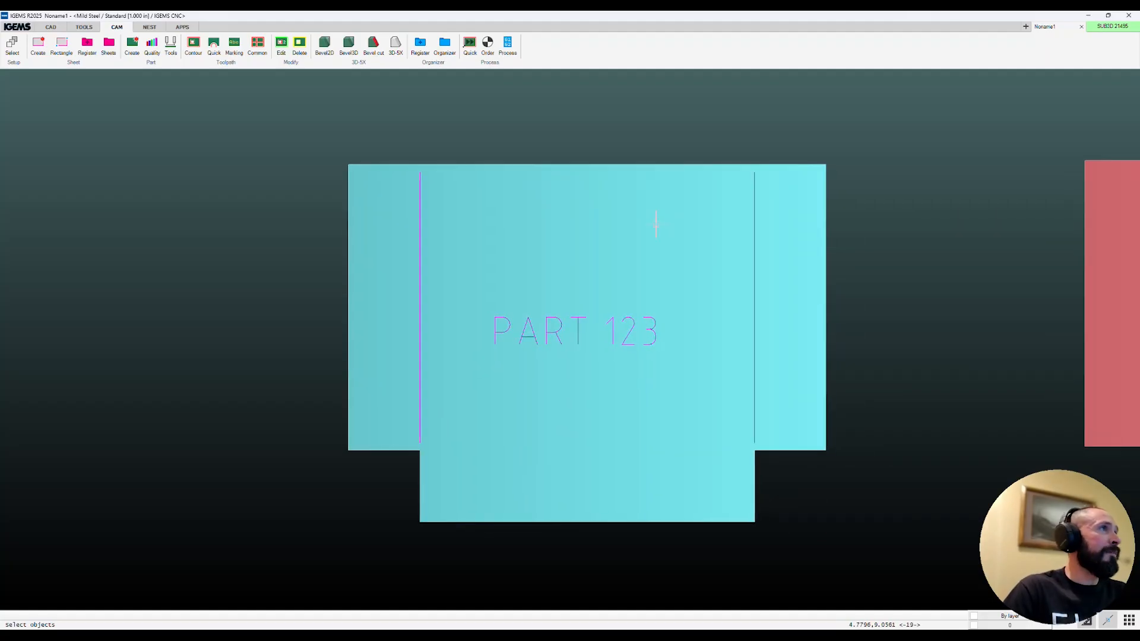
left_click(193, 44)
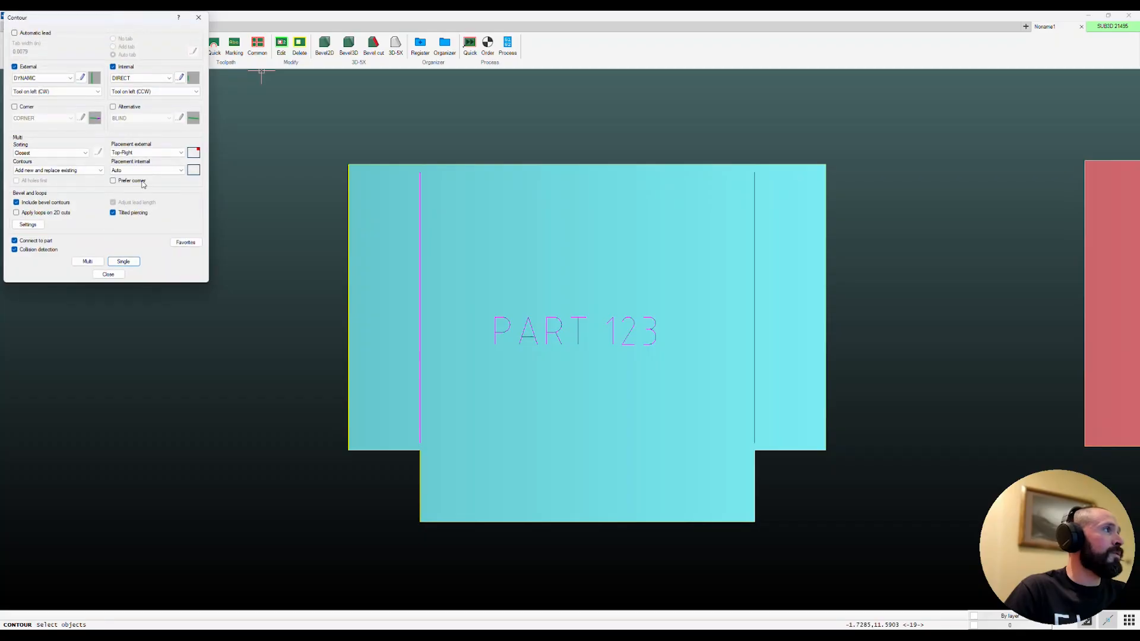
left_click(123, 262)
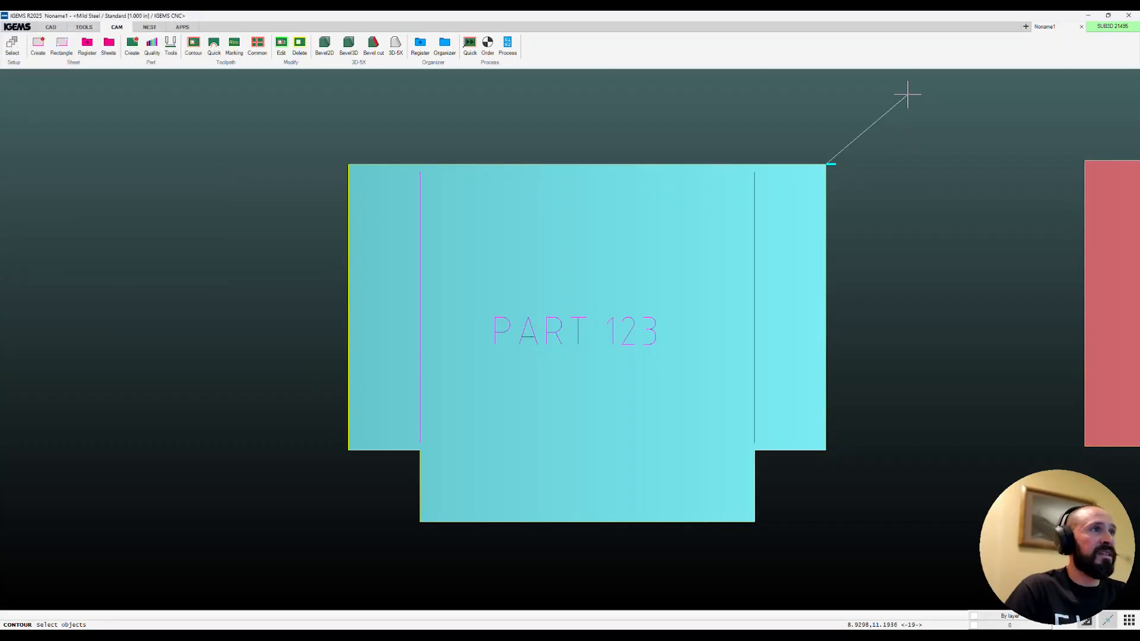
left_click(804, 90)
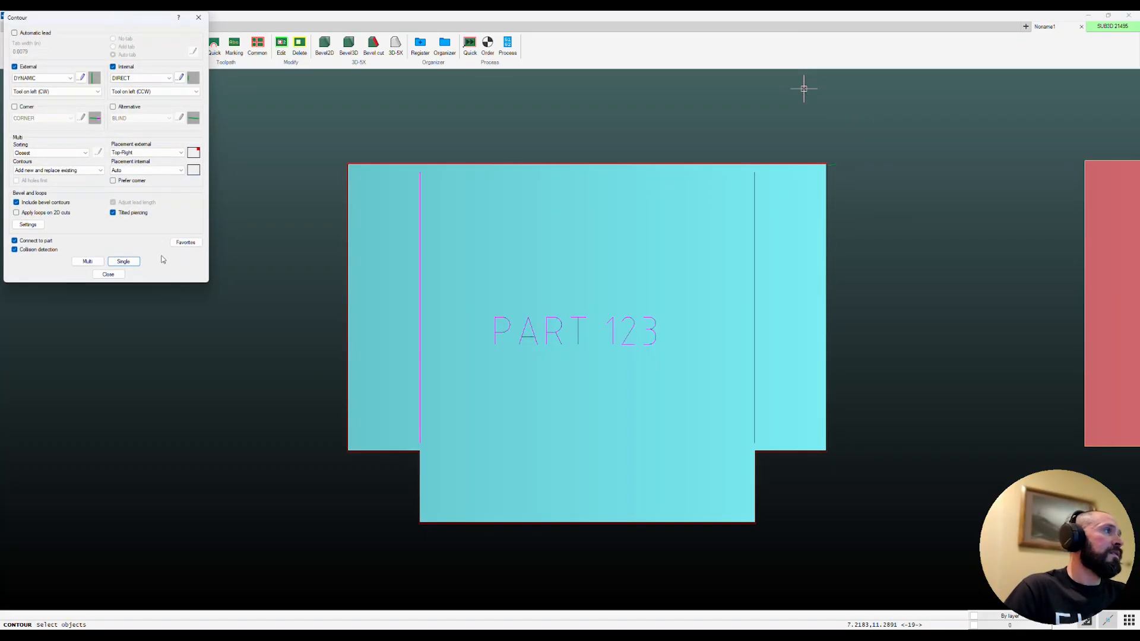
left_click(108, 275)
scroll(825, 159, "up", 5)
scroll(857, 173, "up", 2)
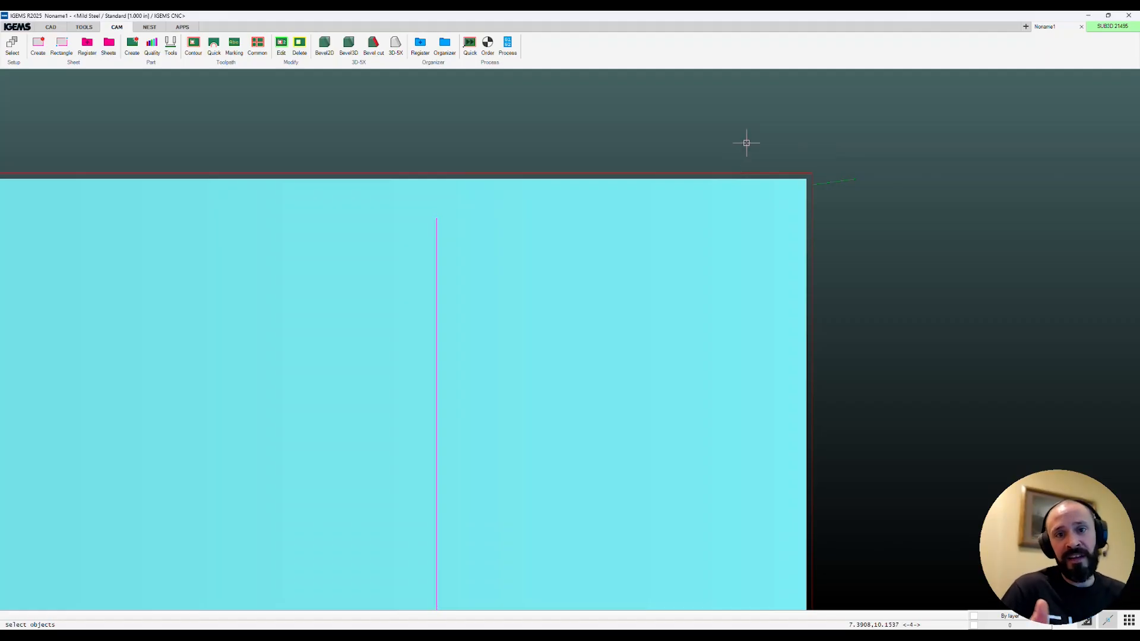
Step: Set up a Quick toolpath with the AIR lead, connected to the part and compensated
scroll(559, 205, "down", 5)
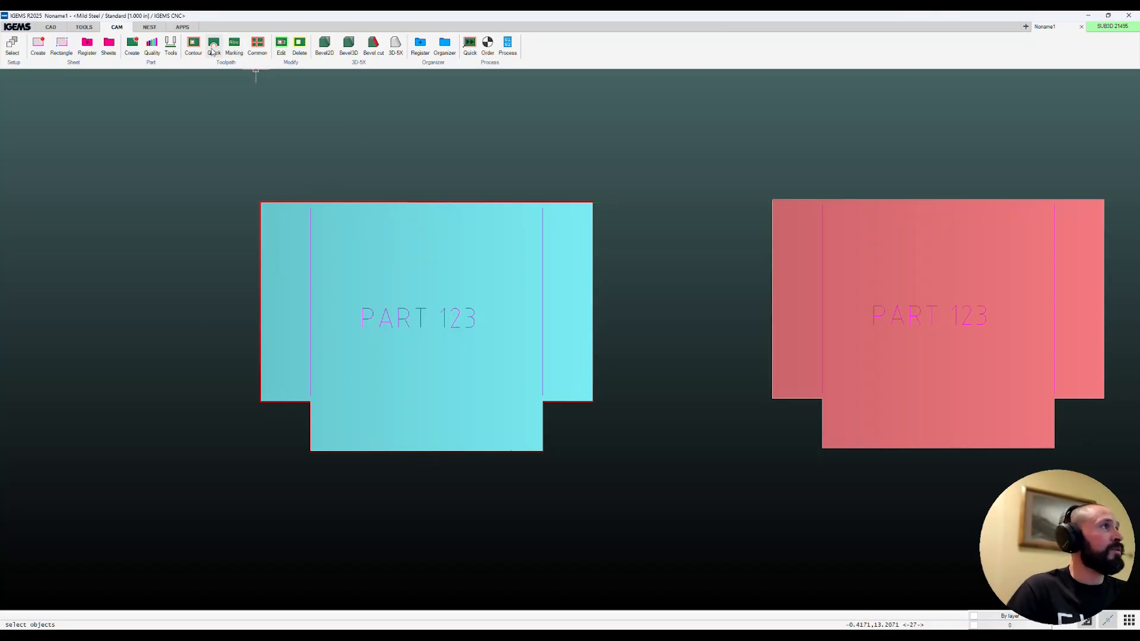
left_click(228, 62)
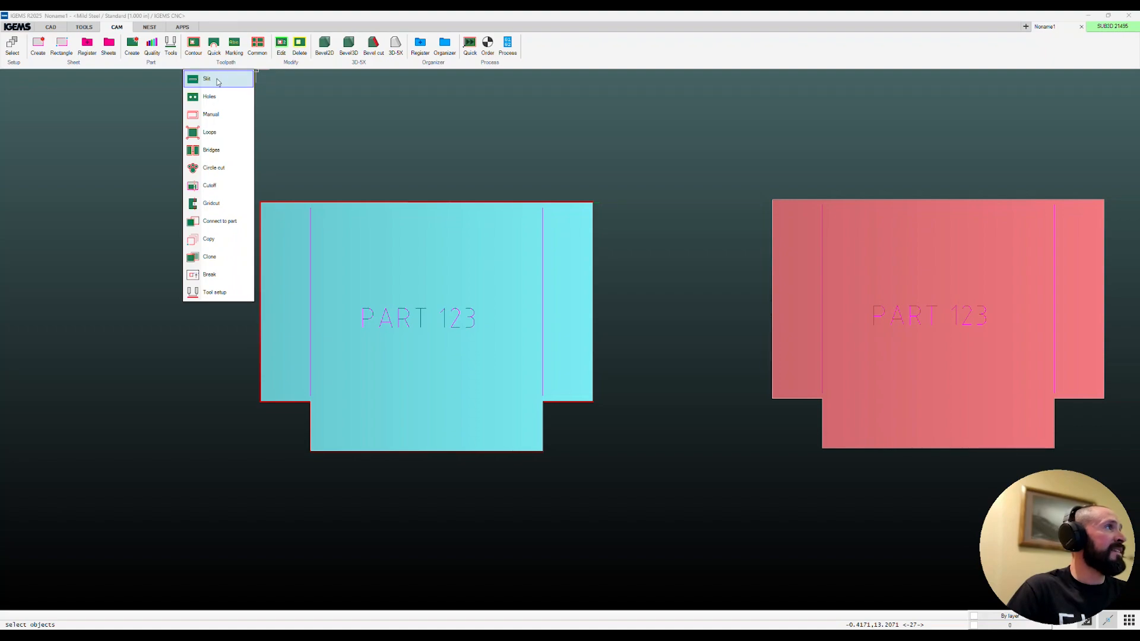
left_click(214, 46)
left_click_drag(555, 235, 478, 154)
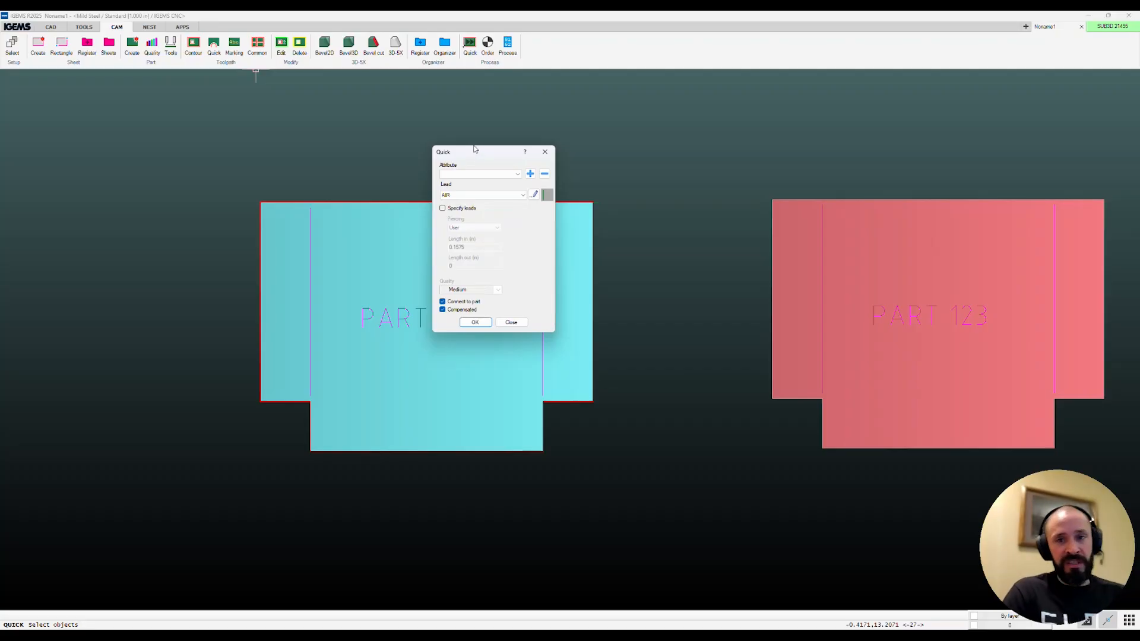
left_click(467, 194)
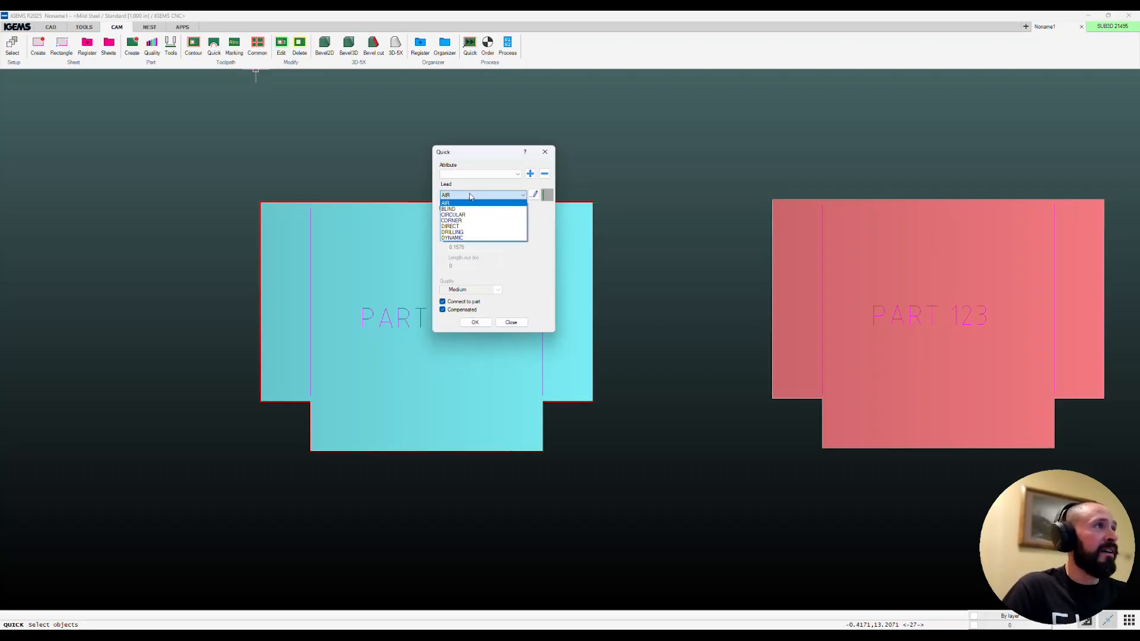
left_click(537, 205)
left_click(534, 196)
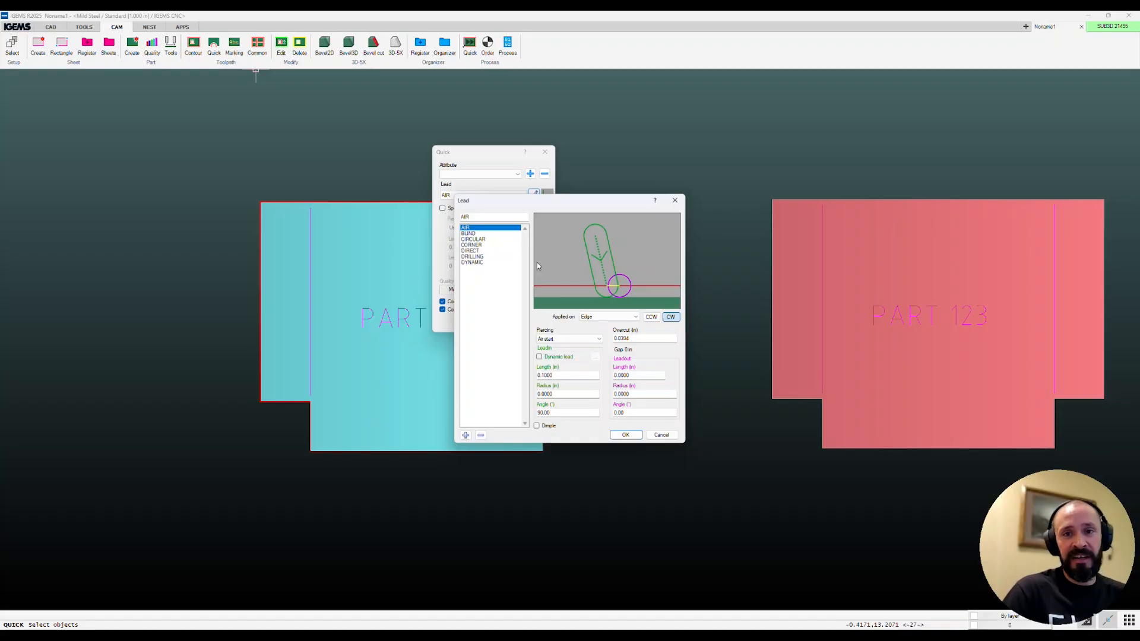
left_click(625, 435)
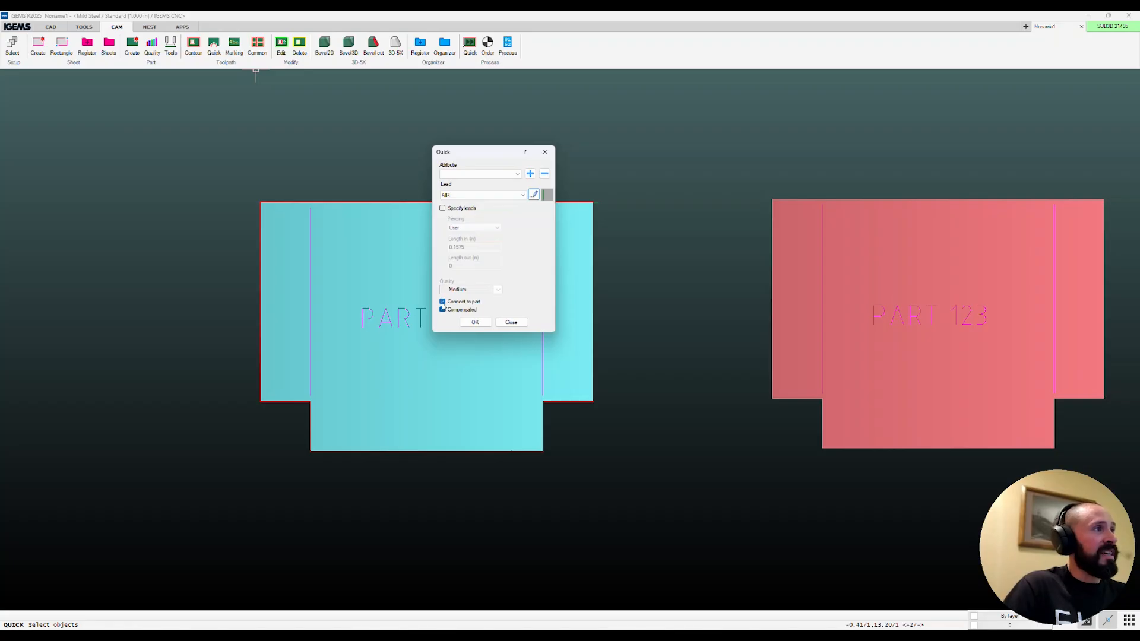
left_click(476, 323)
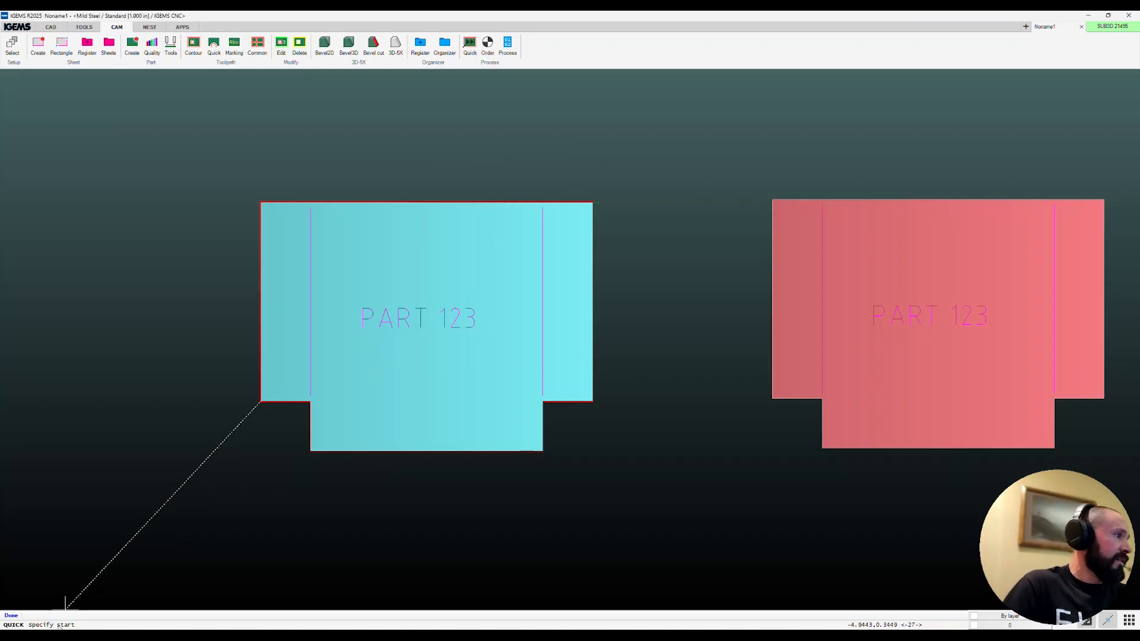
Step: Place the quick toolpath along the left-hand part's right bend line from lower to upper end, compensated to the line's left side
left_click(542, 395)
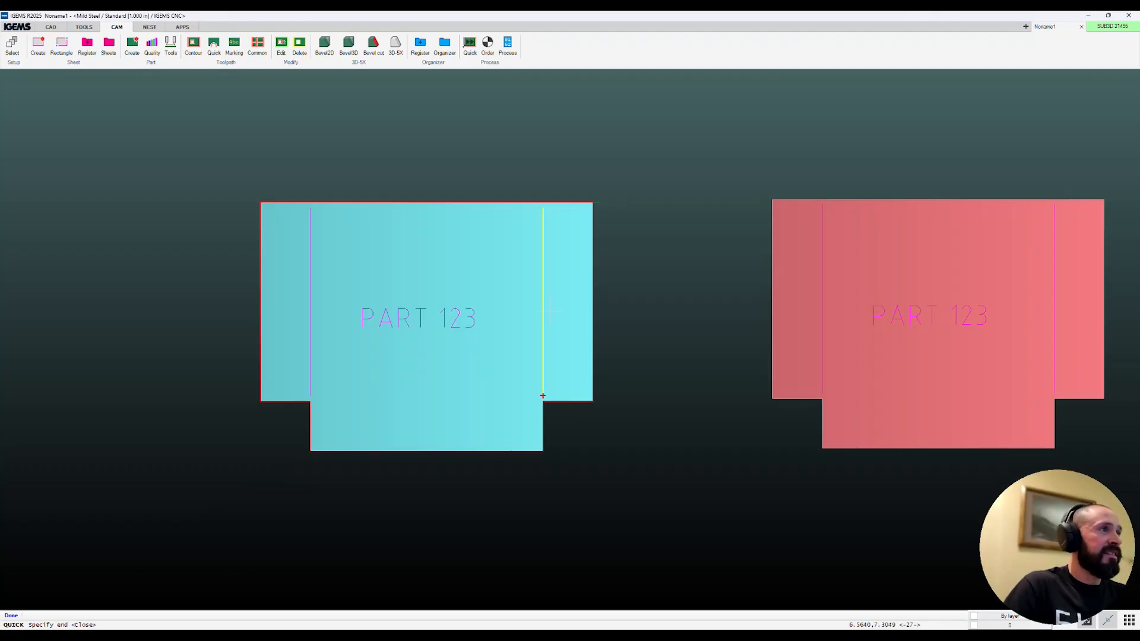
left_click(543, 207)
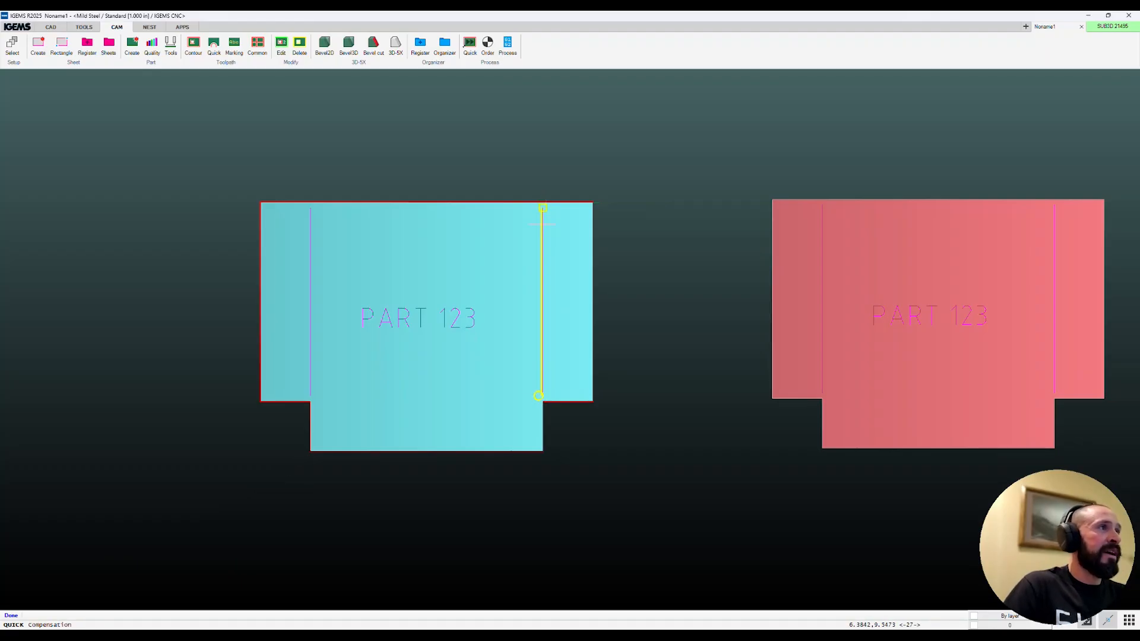
scroll(542, 229, "up", 3)
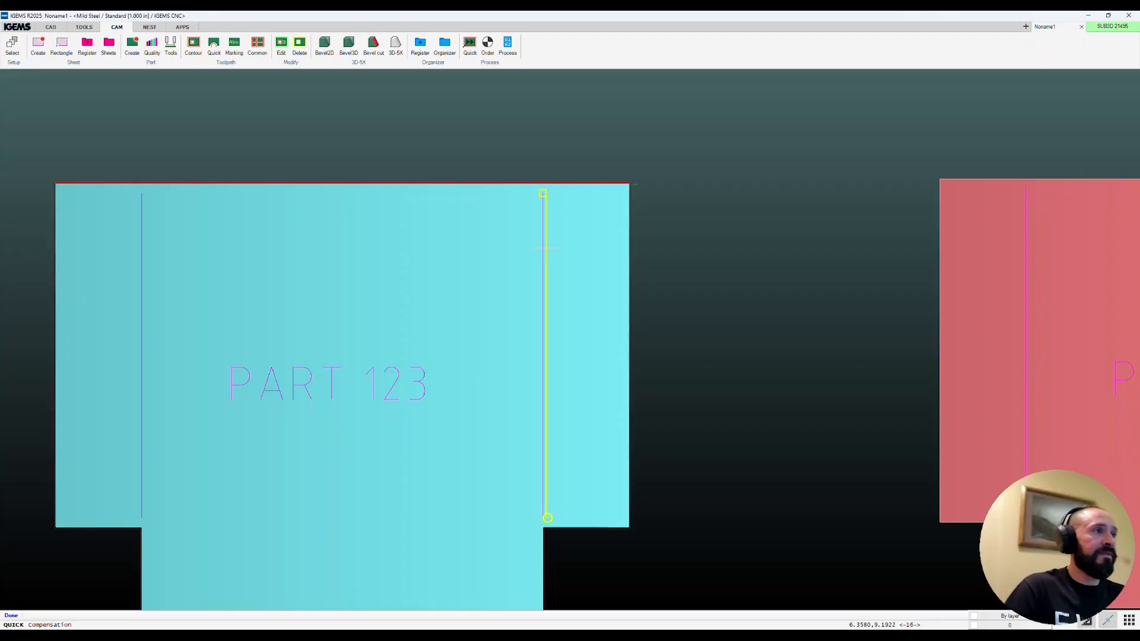
left_click(460, 241)
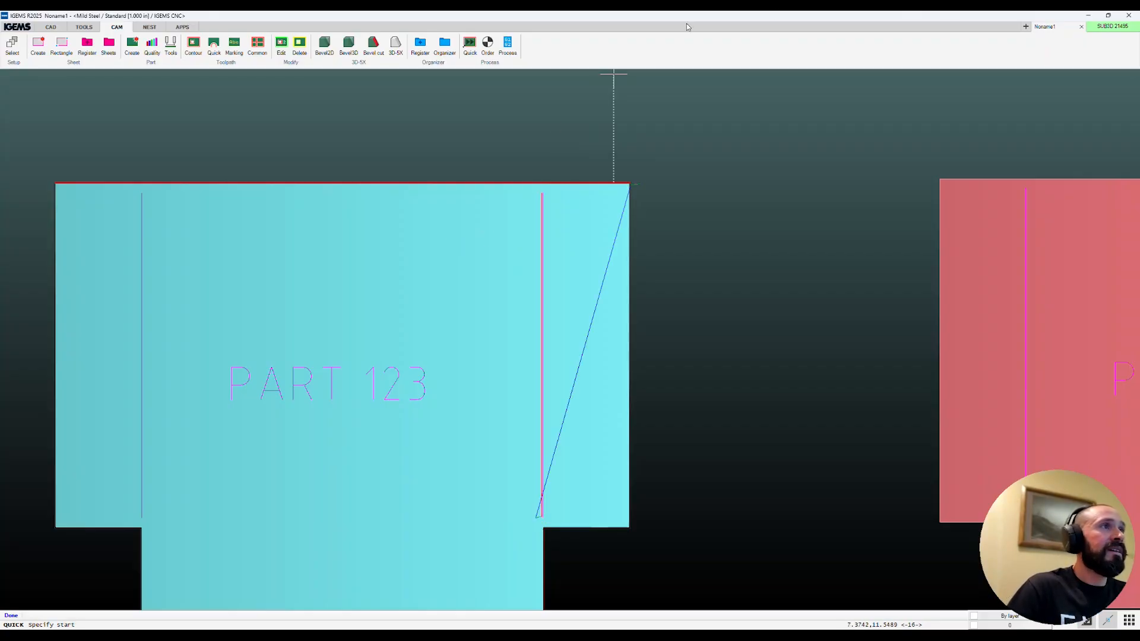
key("Escape")
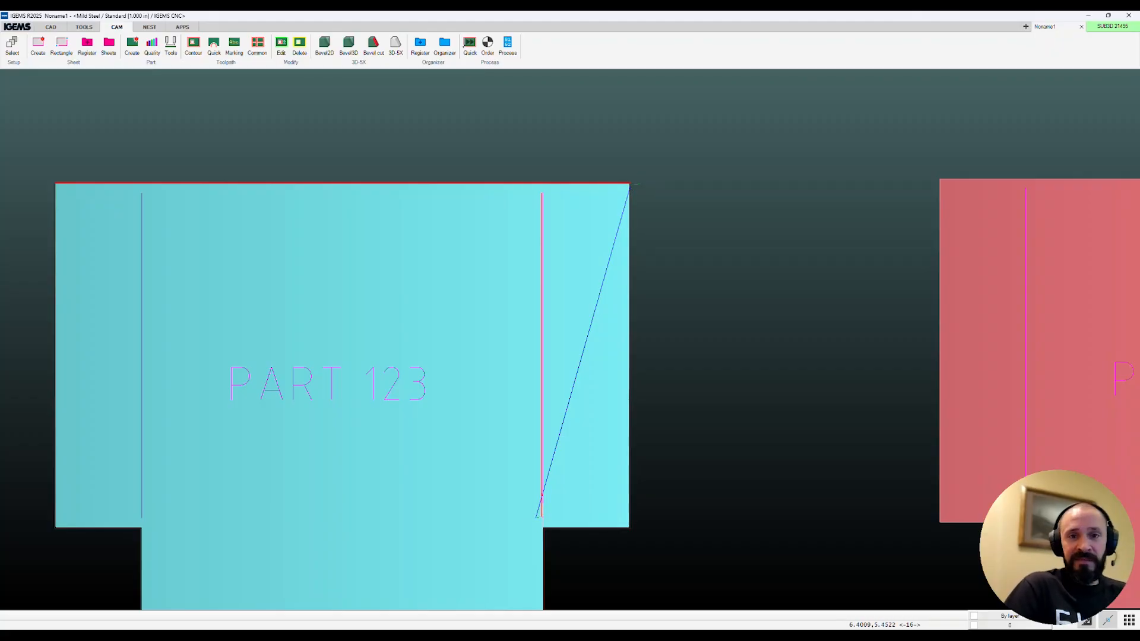
scroll(542, 509, "up", 4)
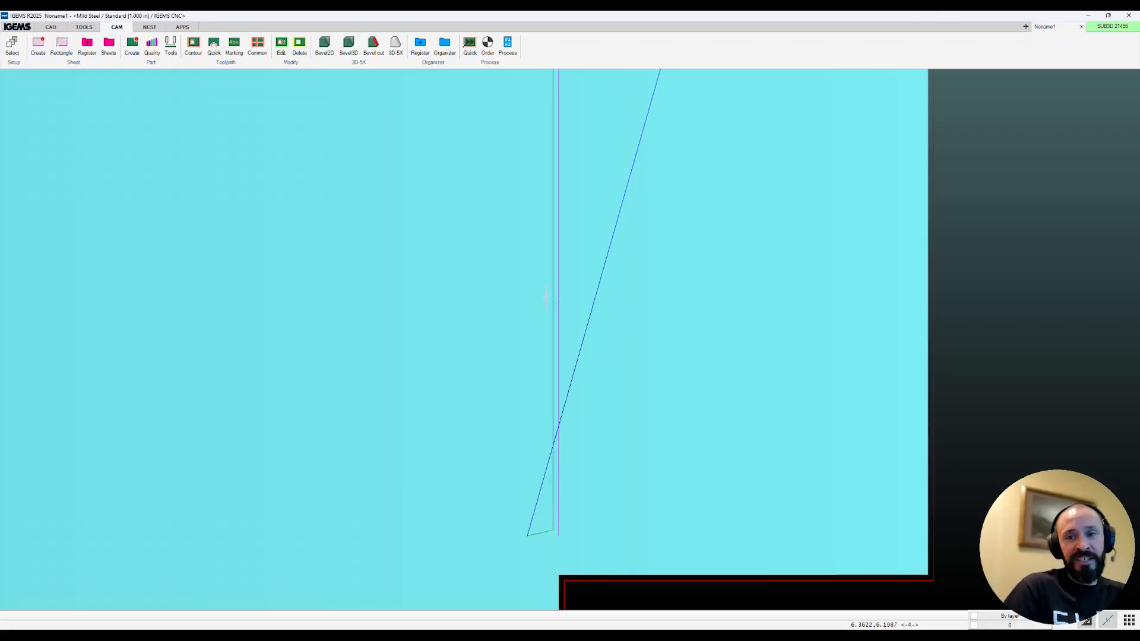
scroll(545, 298, "down", 5)
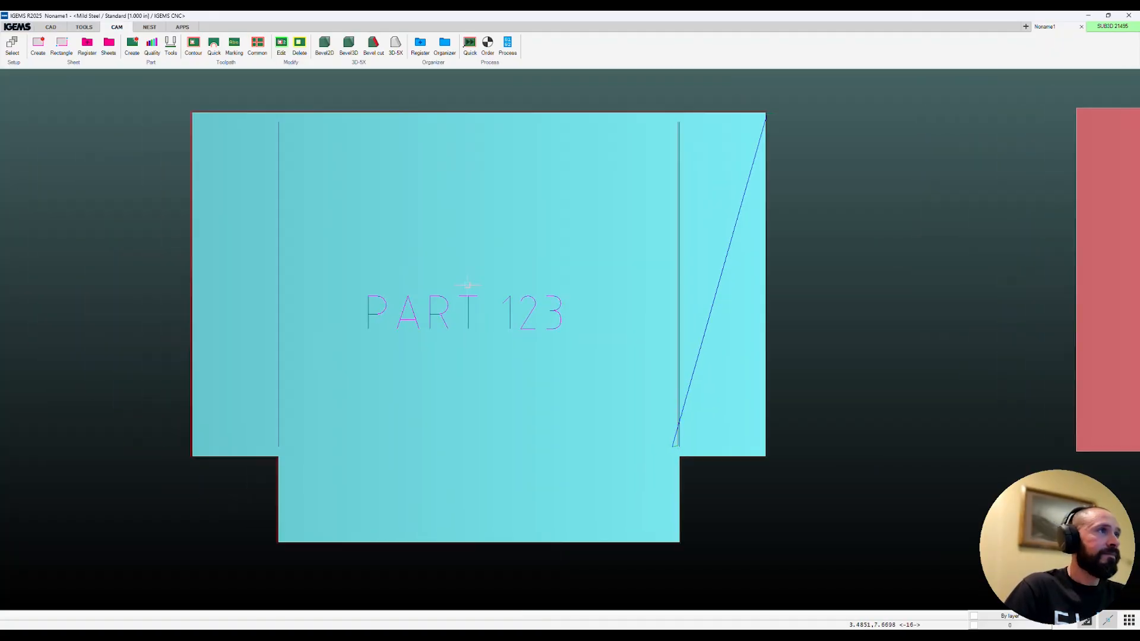
Step: Add a single slit toolpath, connected to the part, on the left-hand part's left bend line, starting at its upper end
middle_click_drag(468, 284, 477, 289)
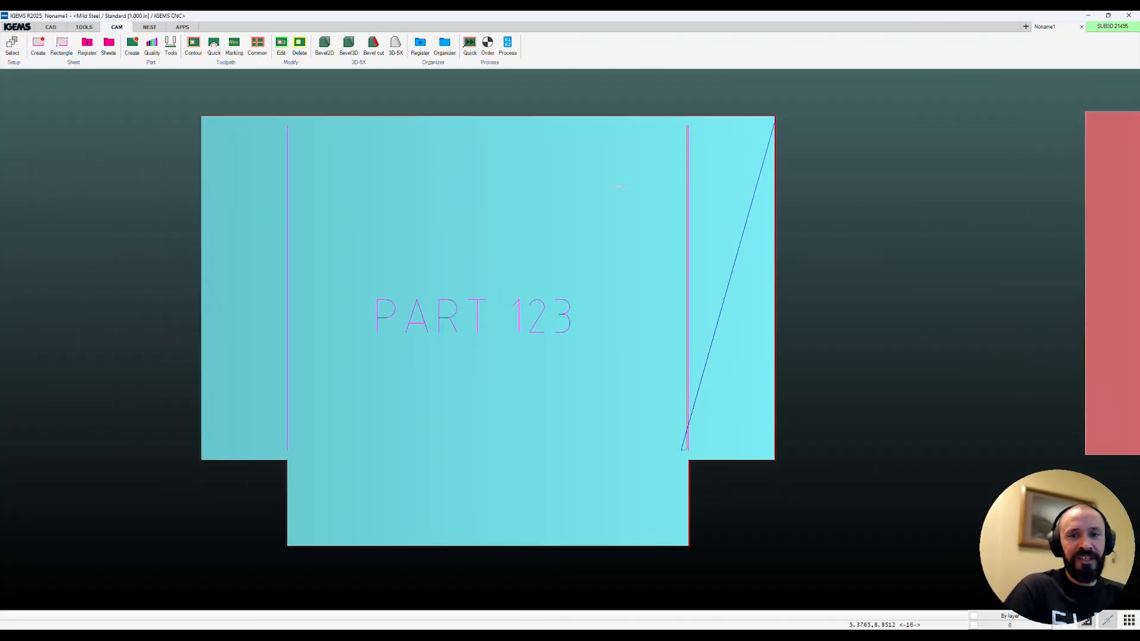
middle_click_drag(528, 171, 534, 184)
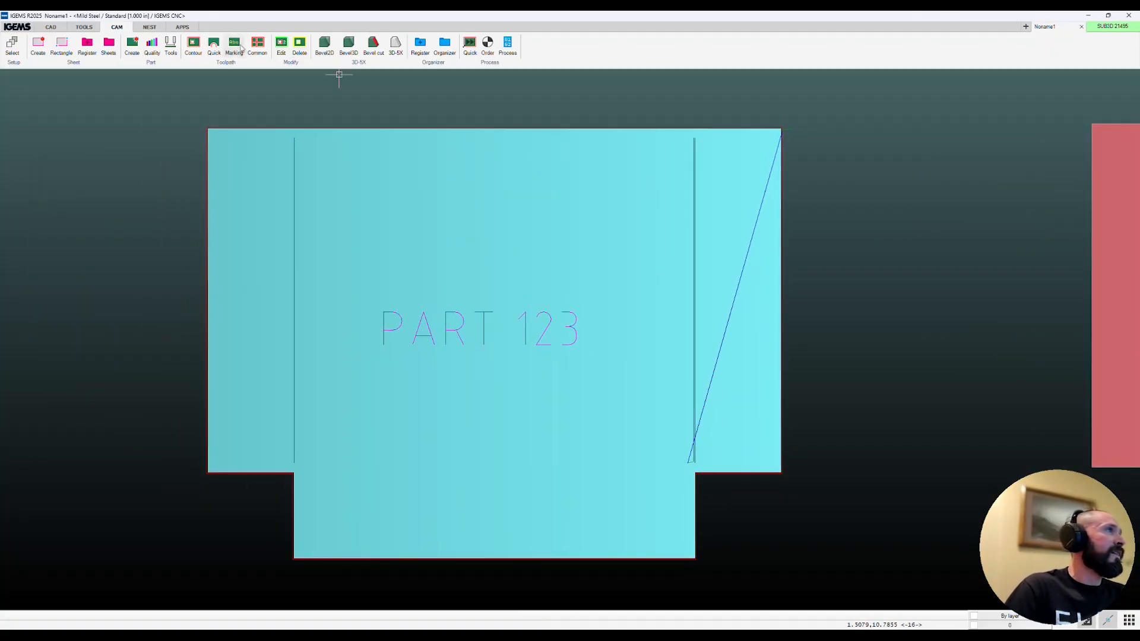
left_click(232, 66)
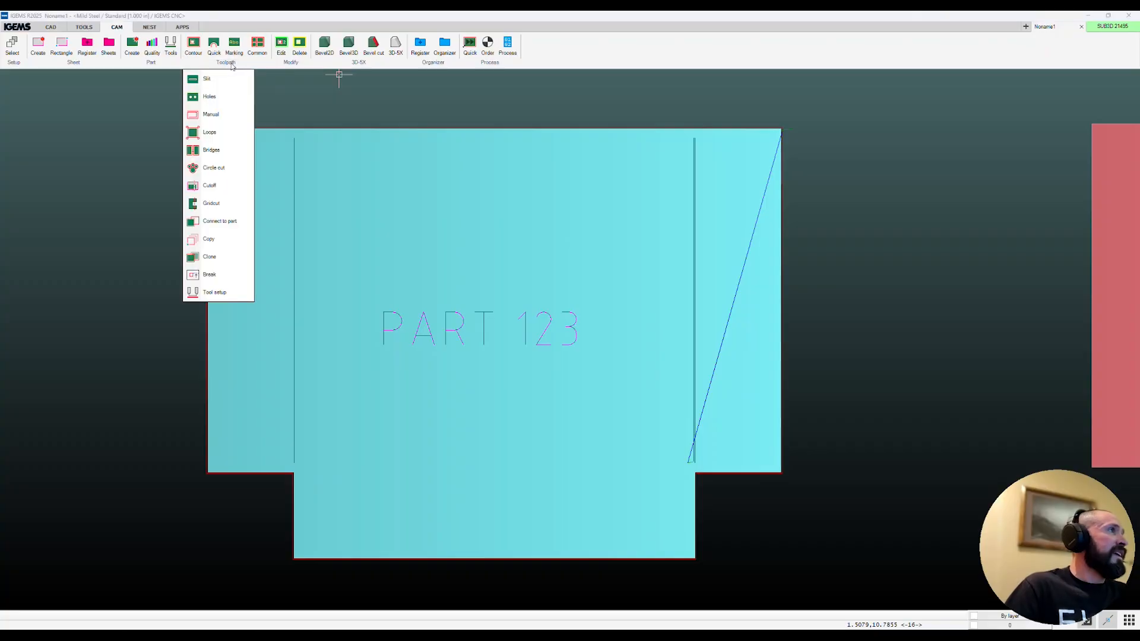
left_click(205, 81)
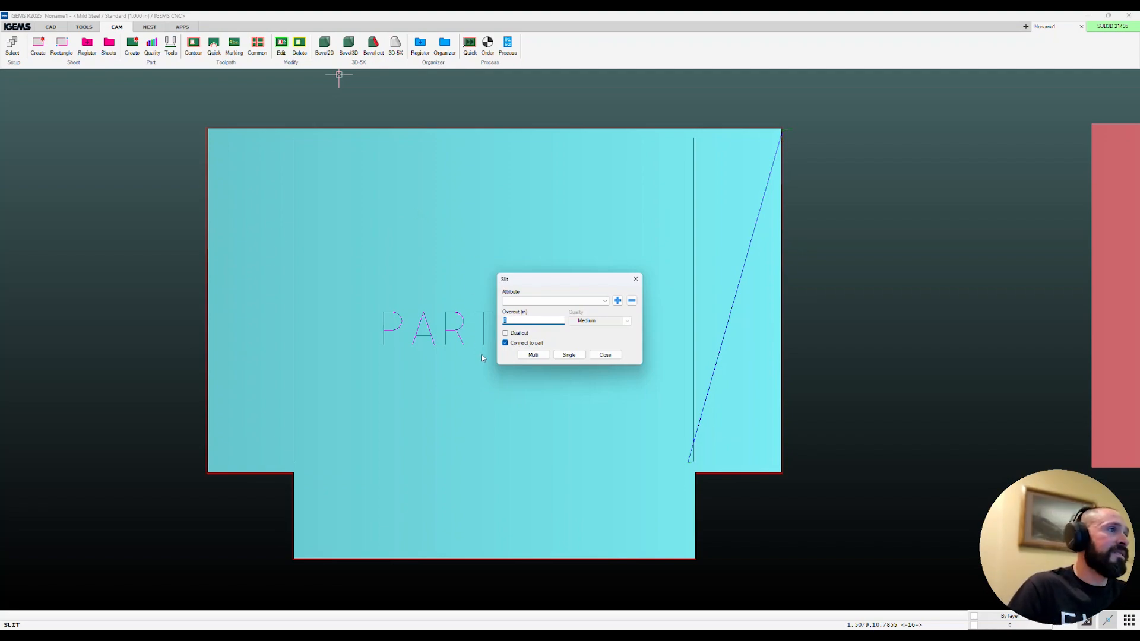
left_click(570, 355)
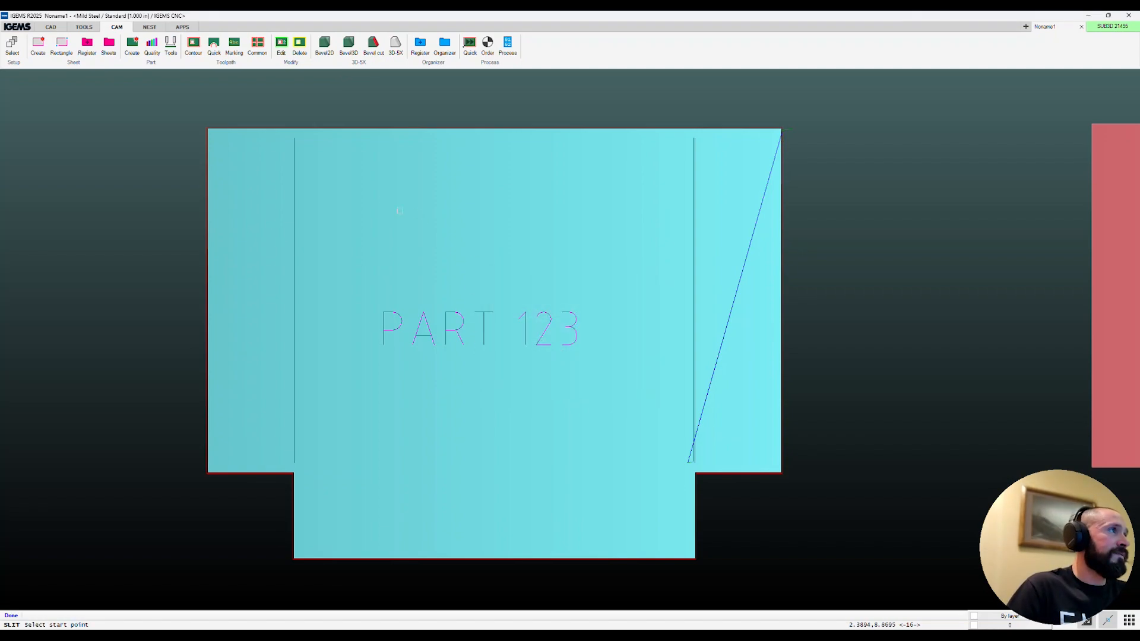
left_click(300, 136)
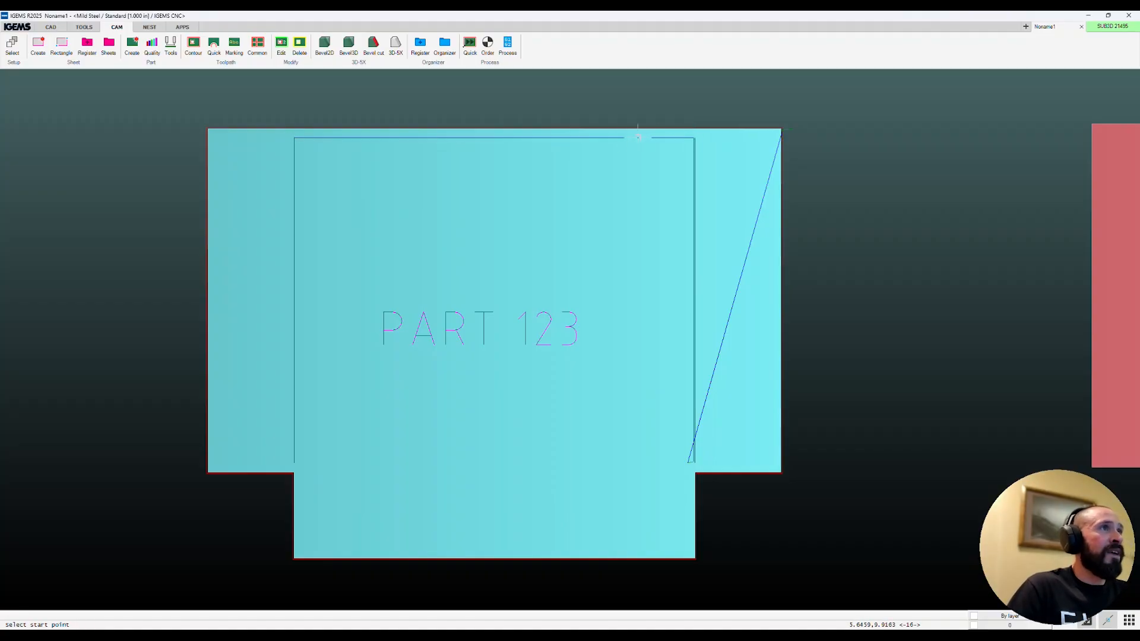
scroll(297, 143, "up", 2)
scroll(285, 144, "up", 2)
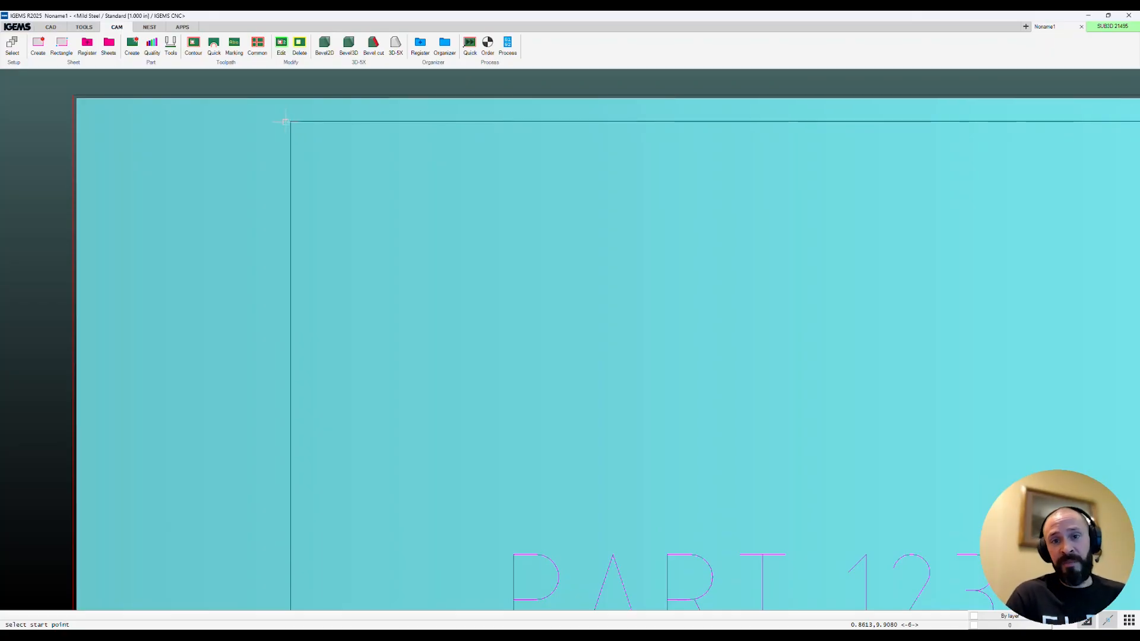
scroll(285, 121, "down", 4)
middle_click_drag(298, 219, 298, 180)
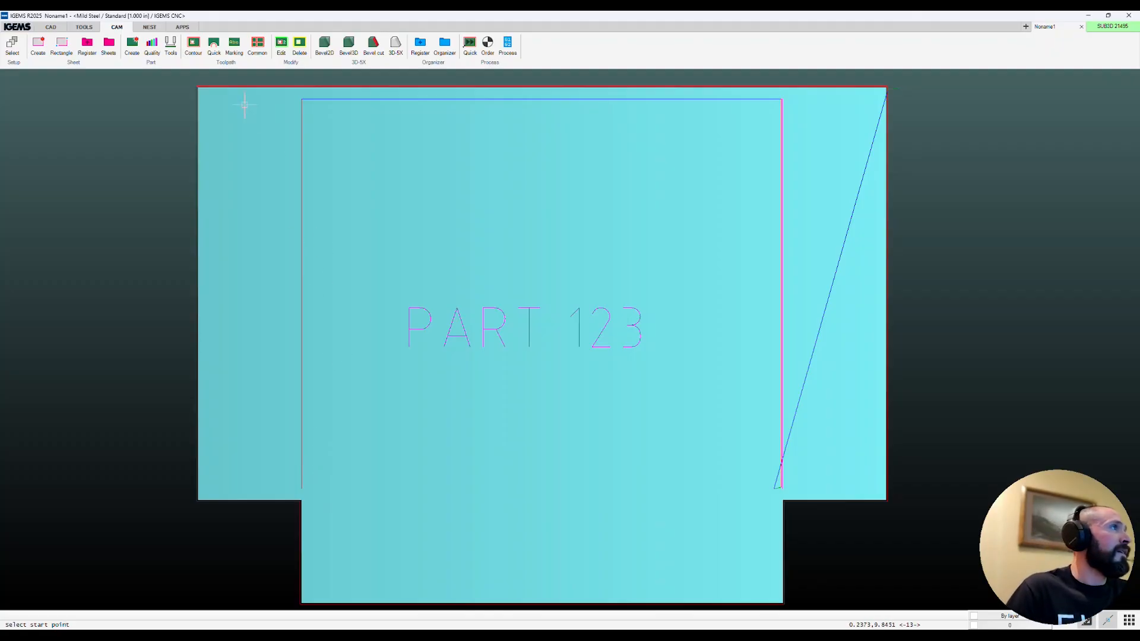
Step: Add waterjet marking toolpaths to all of the left-hand part's PART 123 text, connected to the part with contours excluded
left_click(234, 48)
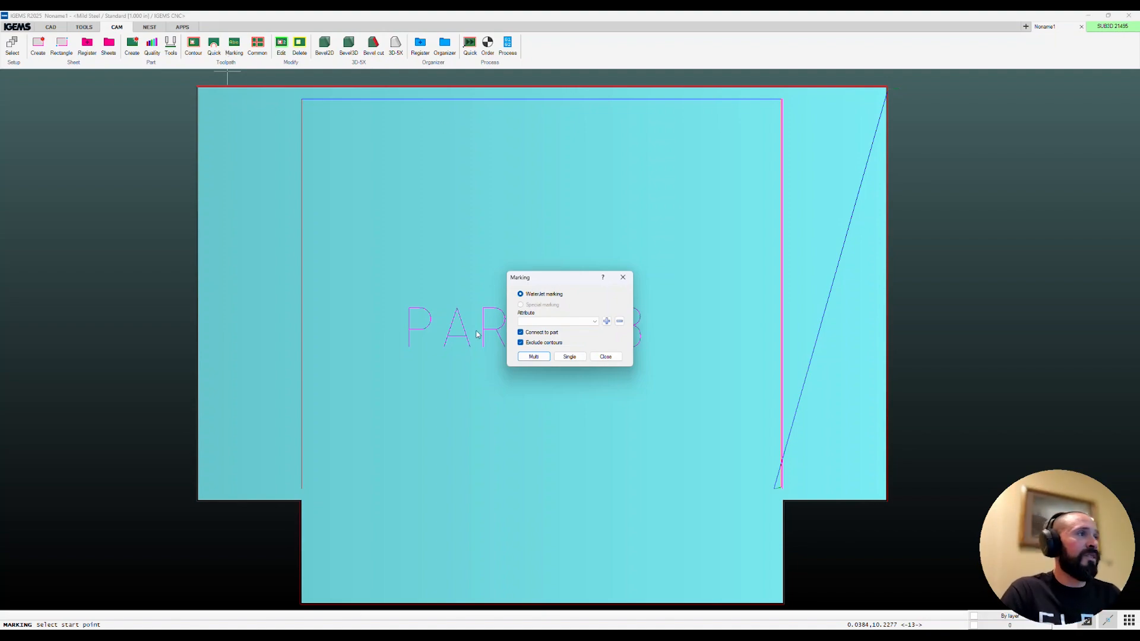
left_click(533, 356)
left_click_drag(355, 261, 711, 397)
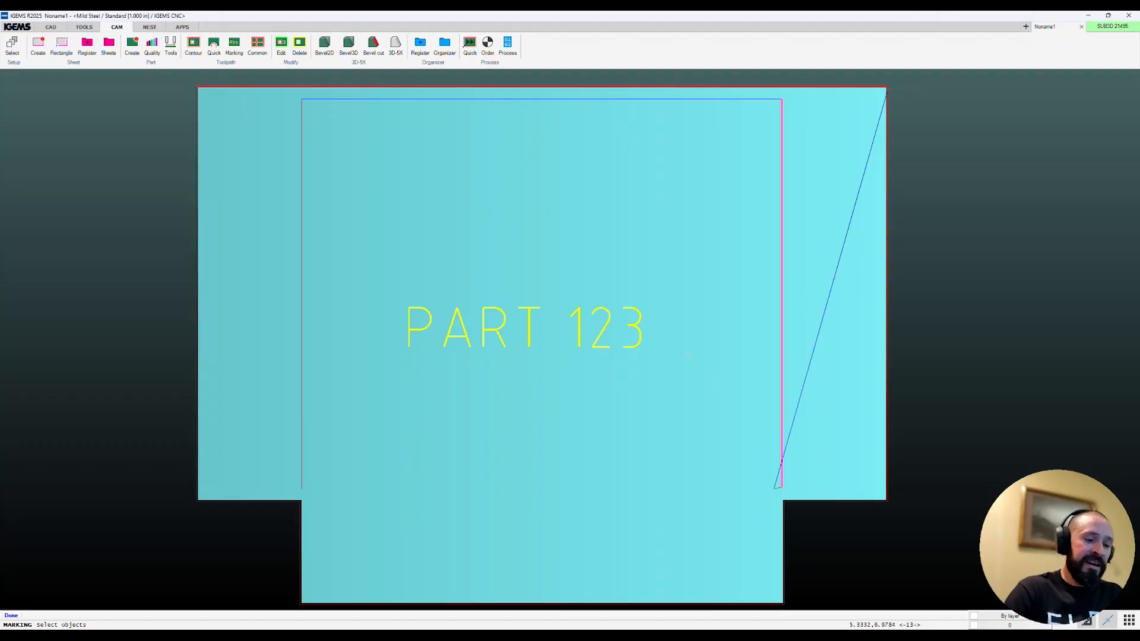
right_click(689, 355)
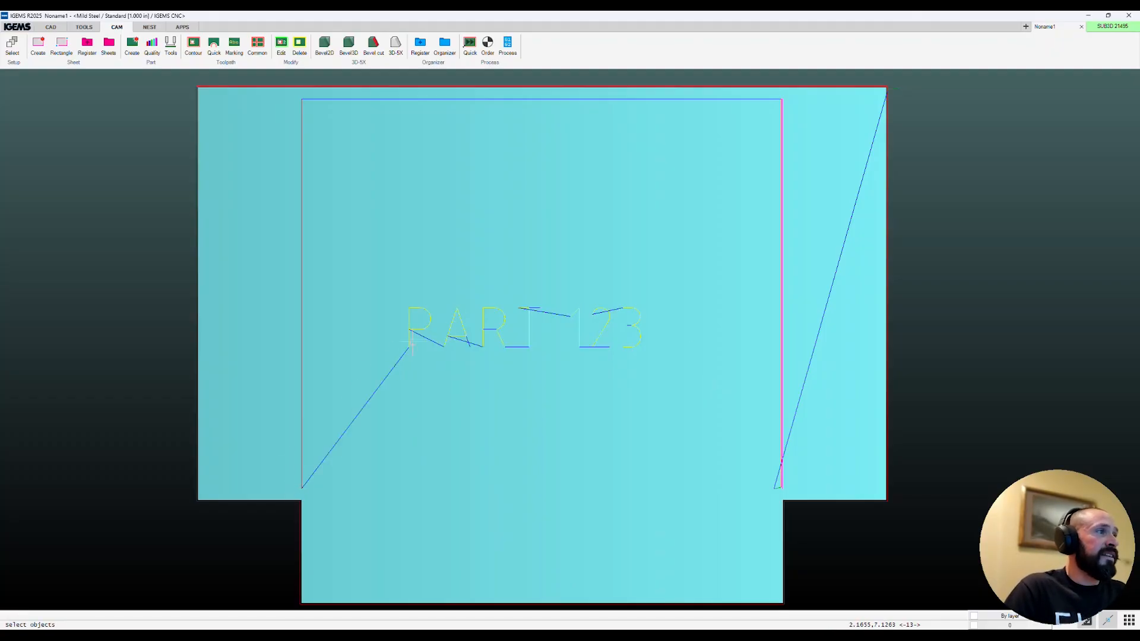
scroll(407, 354, "up", 5)
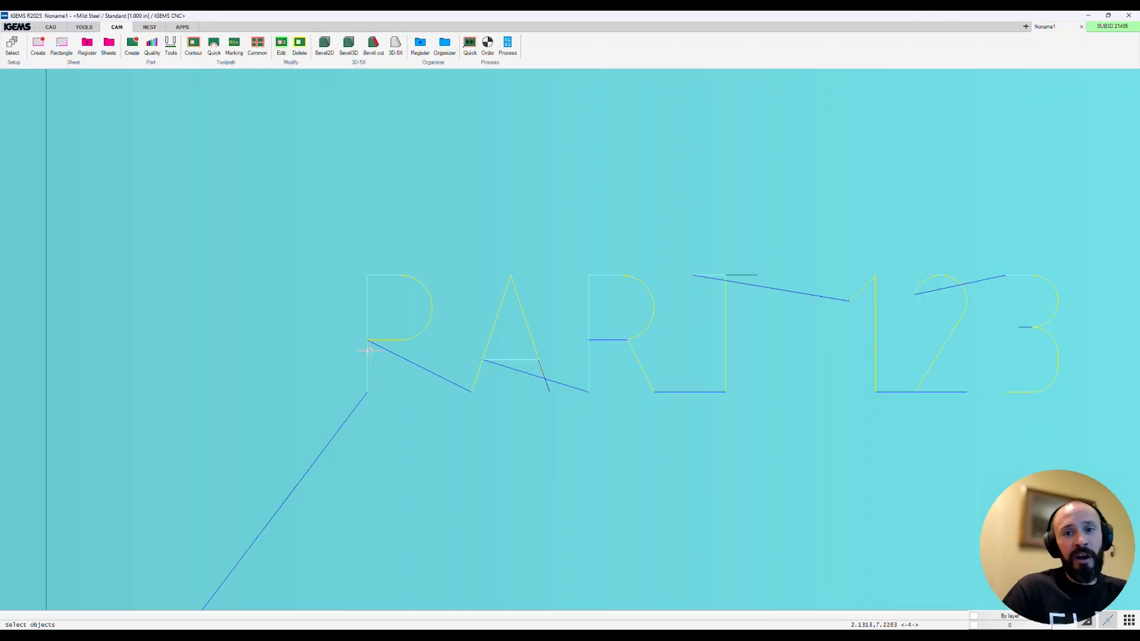
scroll(372, 350, "down", 5)
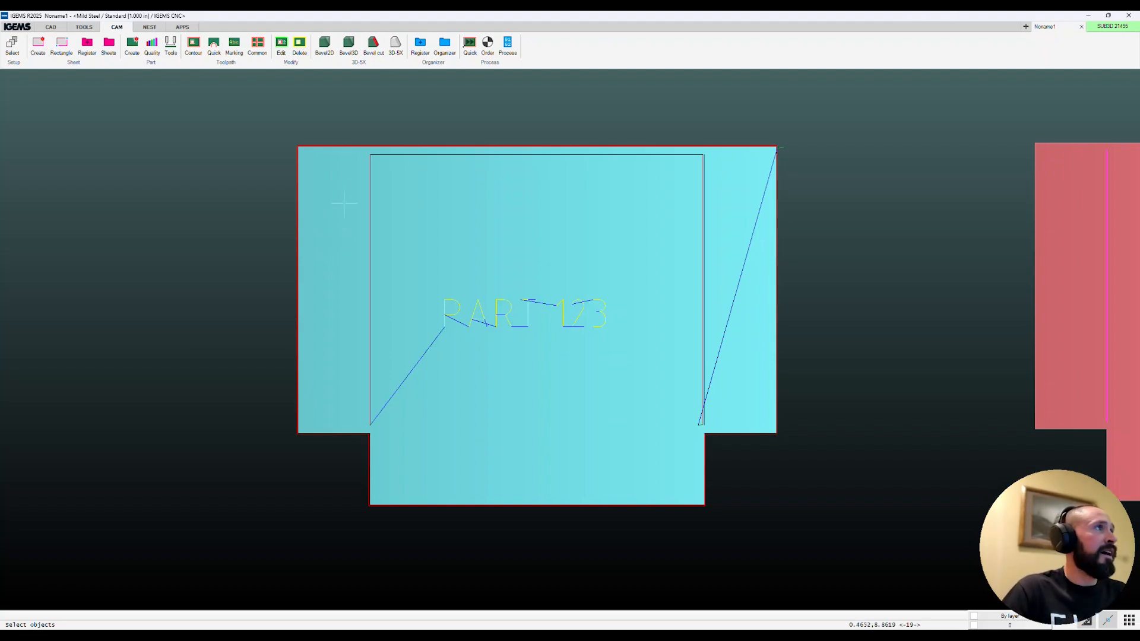
Step: Open the left-hand part for toolpath editing and examine the order of its external contour, quick and marking toolpaths
left_click(281, 45)
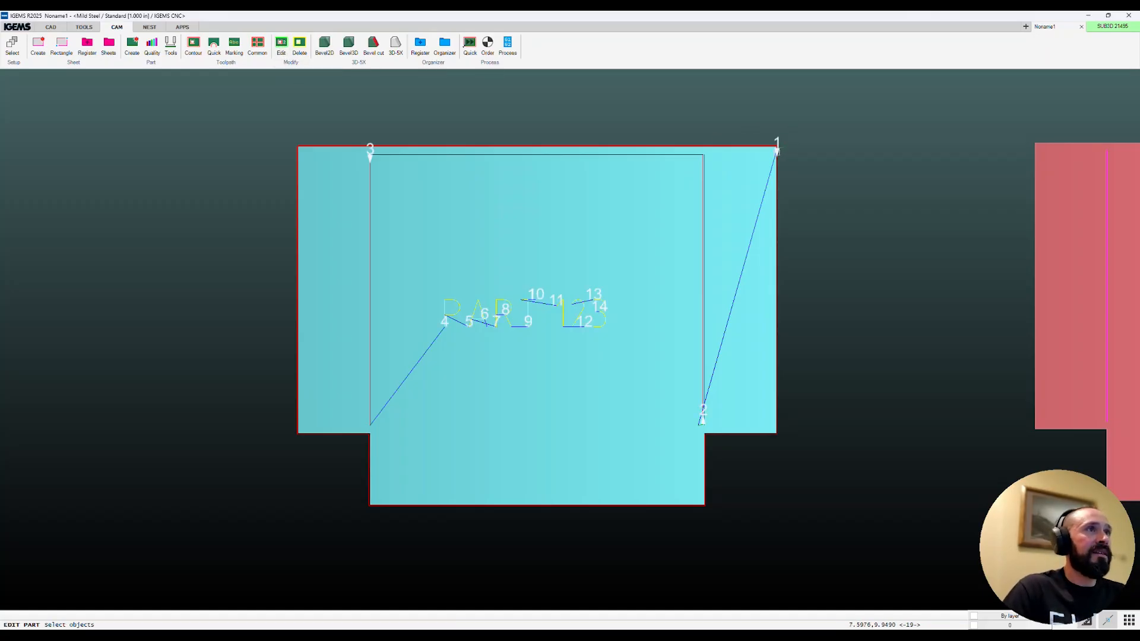
left_click(777, 152)
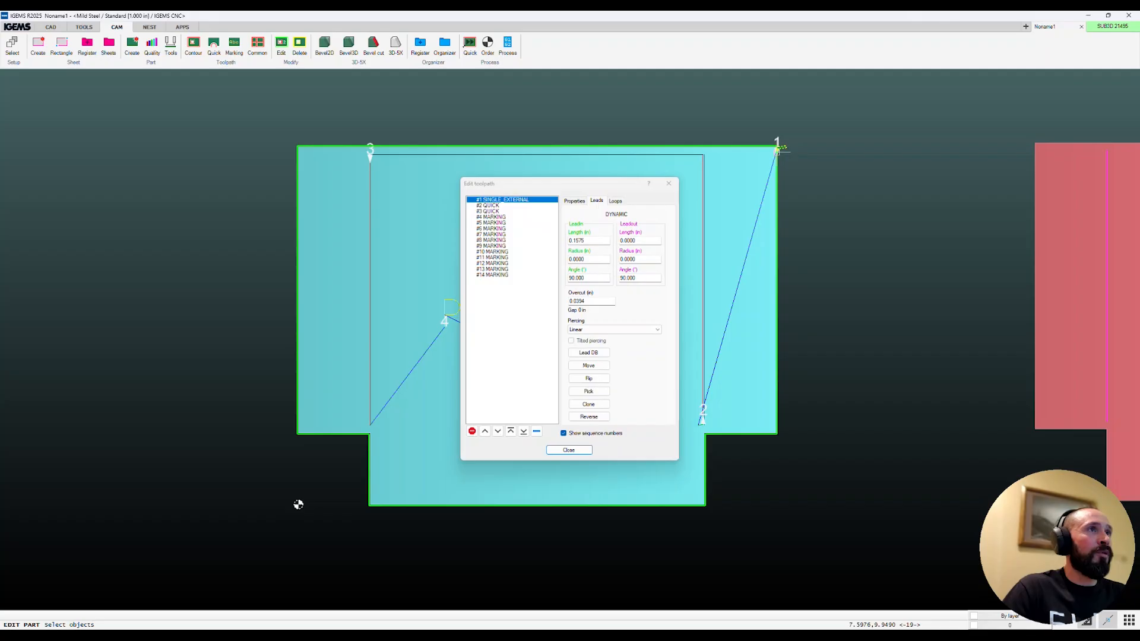
left_click(494, 211)
key("Down")
key("Down")
key("Down")
key("Down")
key("Down")
key("Up")
key("Up")
key("Up")
key("Up")
key("Up")
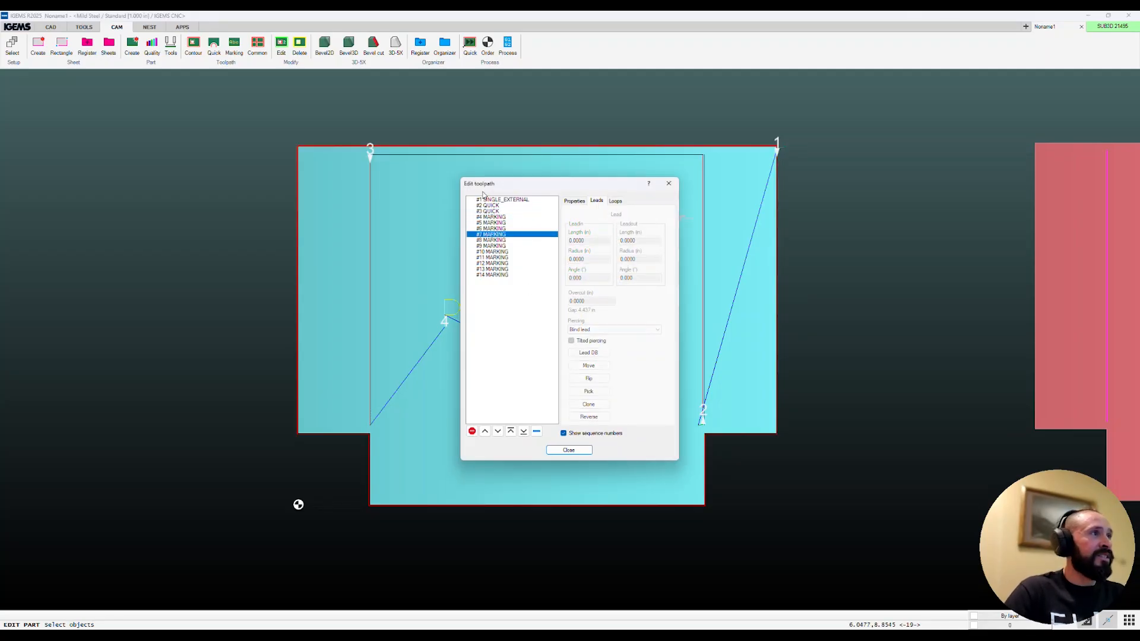
Step: Move the SINGLE_EXTERNAL toolpath to the end of the left-hand part's cutting sequence
key("Up")
key("Up")
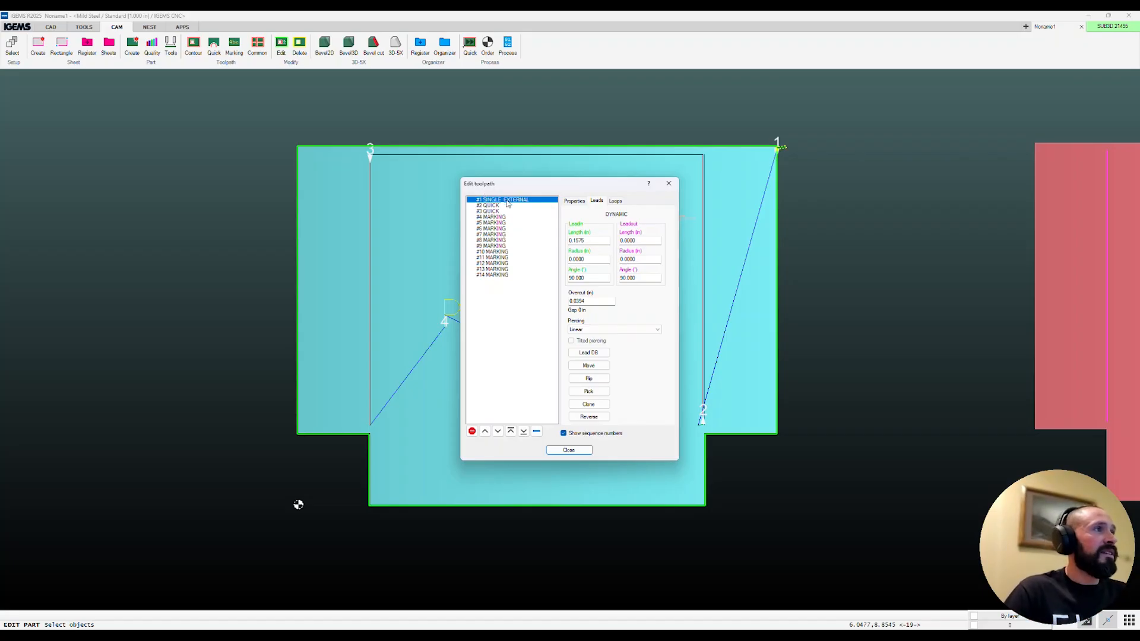
left_click(524, 431)
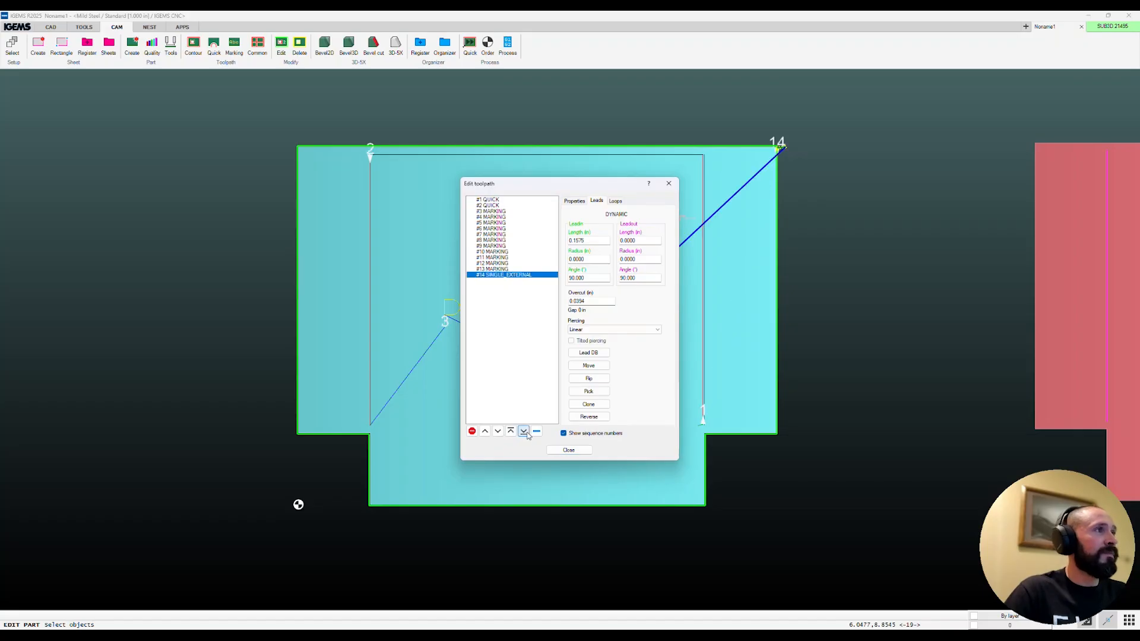
Step: Check the reordered cutting sequence from the first quick toolpath through the text markings to the external contour, and close the toolpath editor
left_click(509, 200)
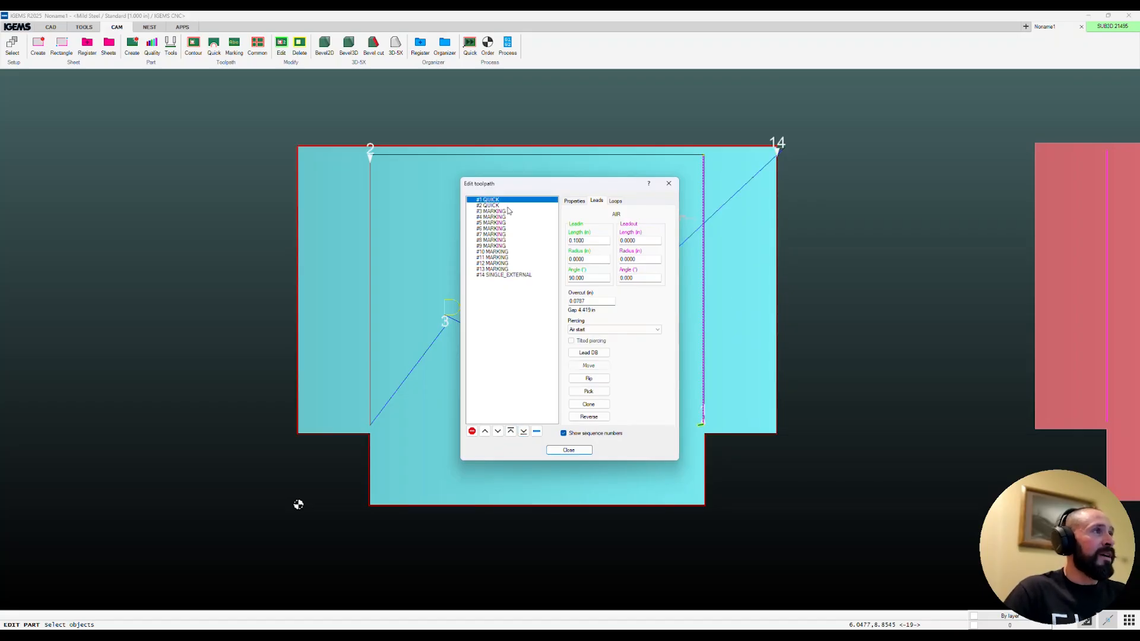
left_click(507, 207)
left_click(507, 212)
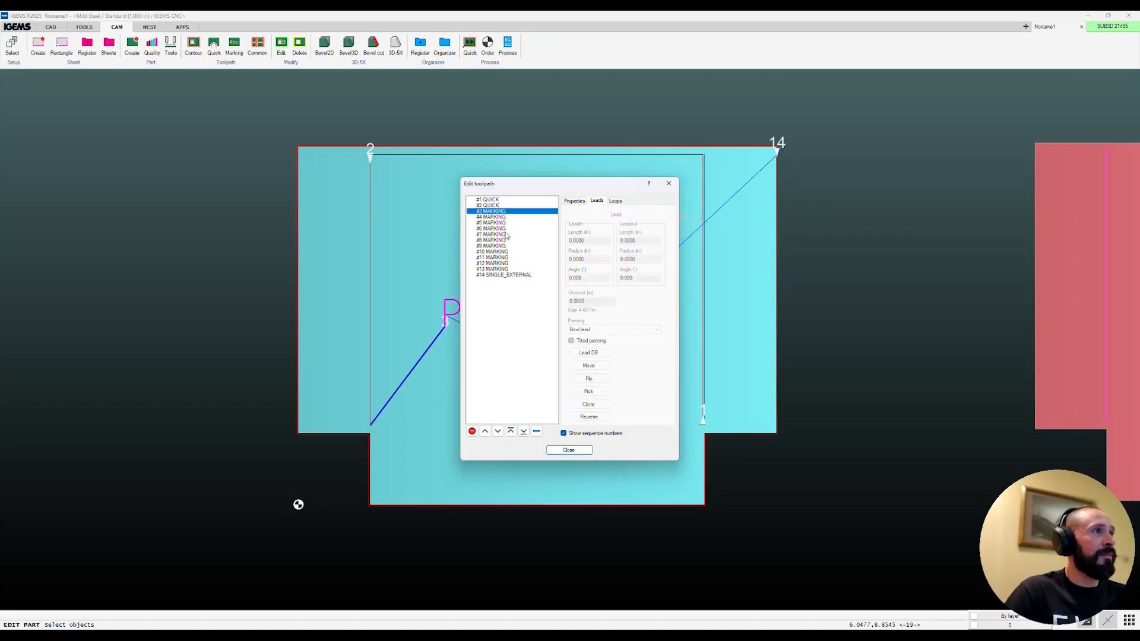
left_click(502, 228)
left_click_drag(590, 187, 794, 156)
key("Down")
key("Down")
key("Down")
key("Down")
key("Down")
key("Down")
key("Down")
key("Down")
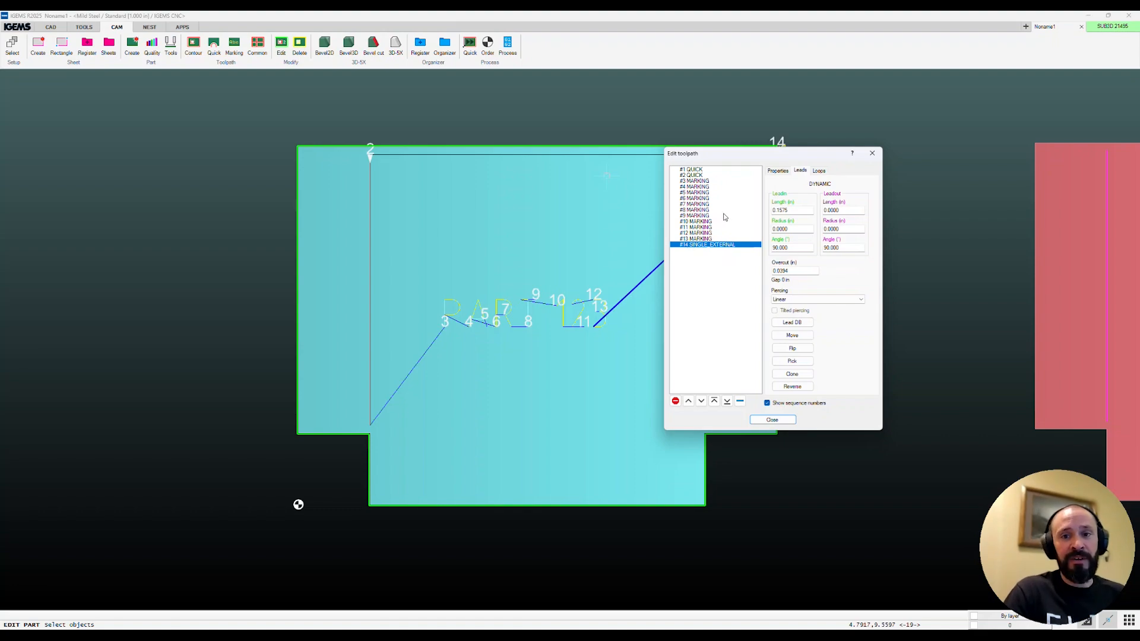
left_click(772, 420)
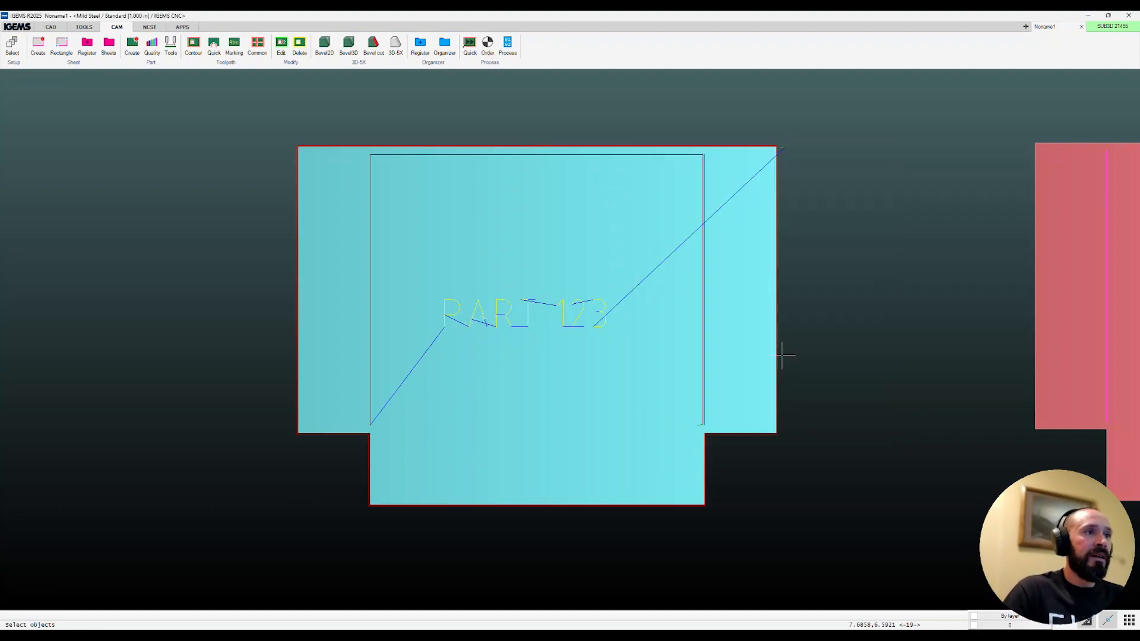
middle_click_drag(781, 355, 738, 340)
scroll(738, 340, "up", 1)
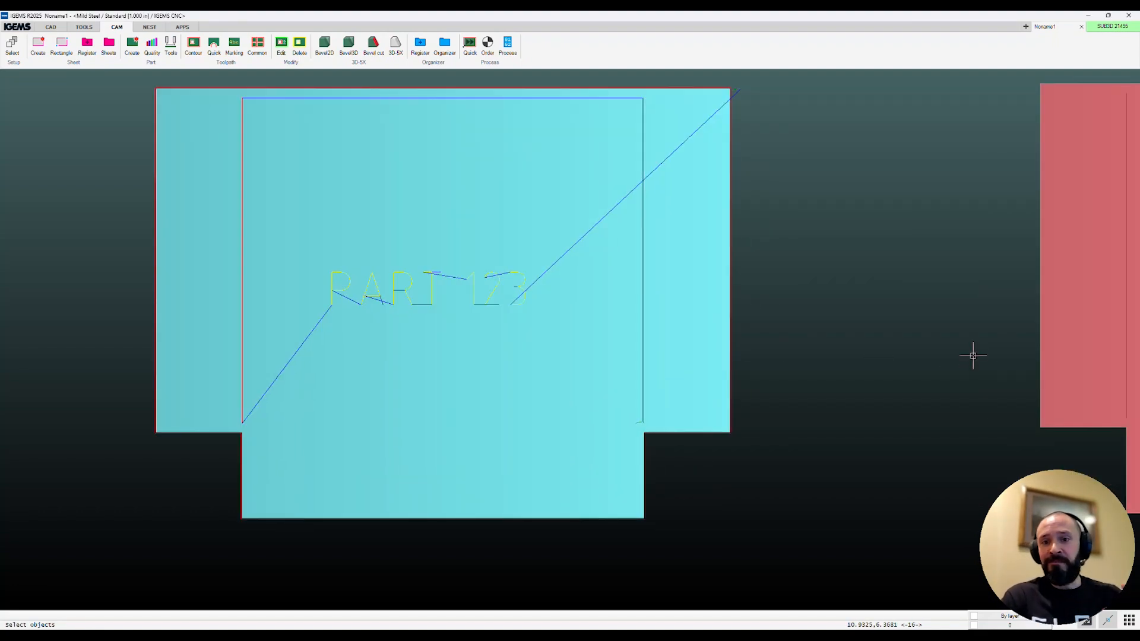